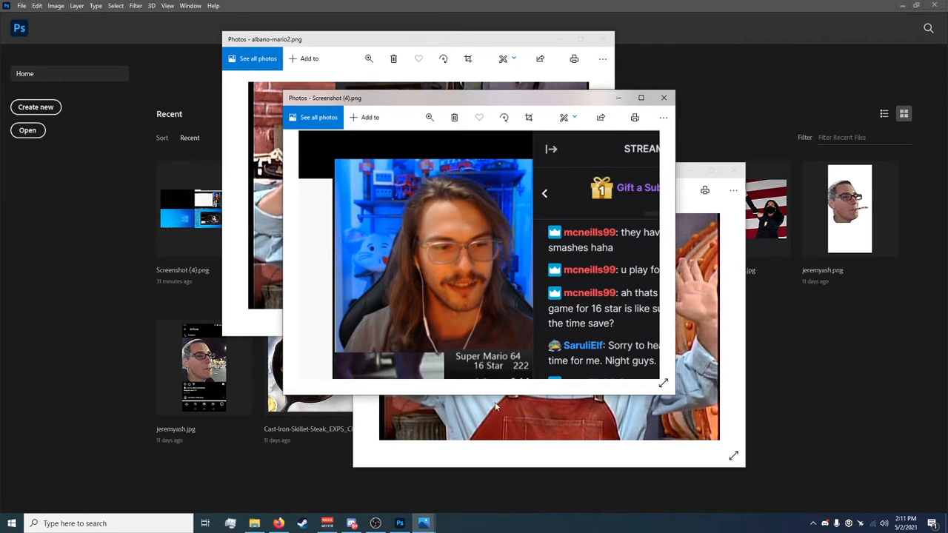
# Step: Look over the albano-mario.jpg, albano-mario2.png and Screenshot (4).png previews and close all three photo windows
pyautogui.click(501, 417)
pyautogui.moveTo(562, 174); pyautogui.dragTo(745, 121)
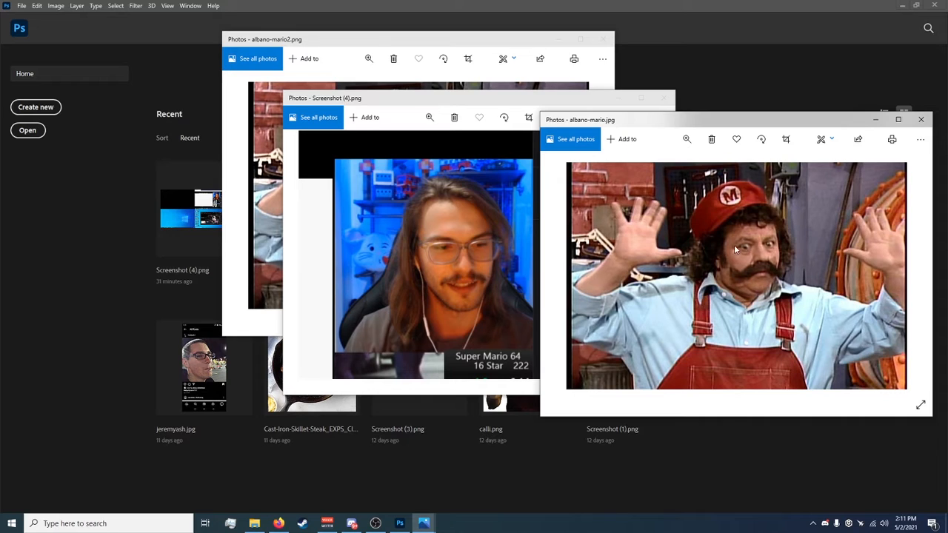
pyautogui.moveTo(470, 40); pyautogui.dragTo(598, 99)
pyautogui.click(727, 95)
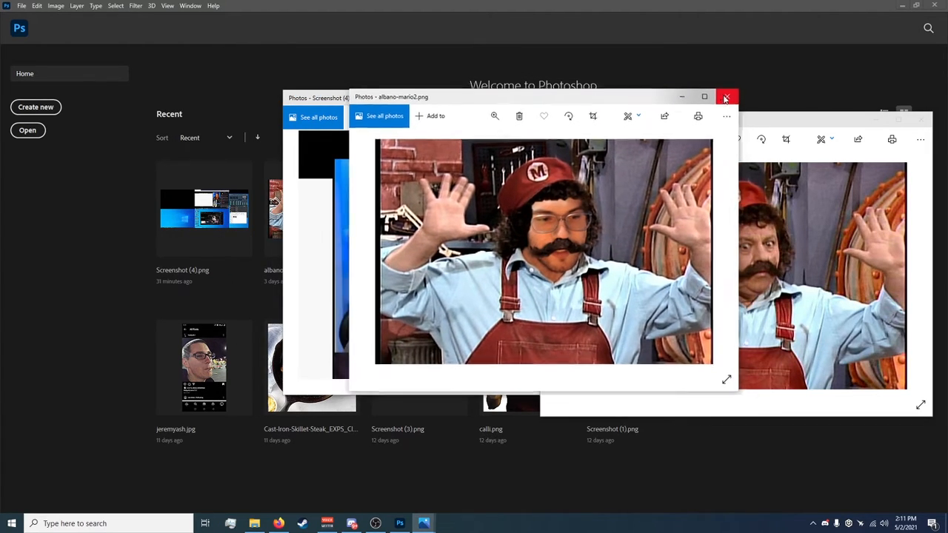
pyautogui.click(663, 98)
pyautogui.click(920, 120)
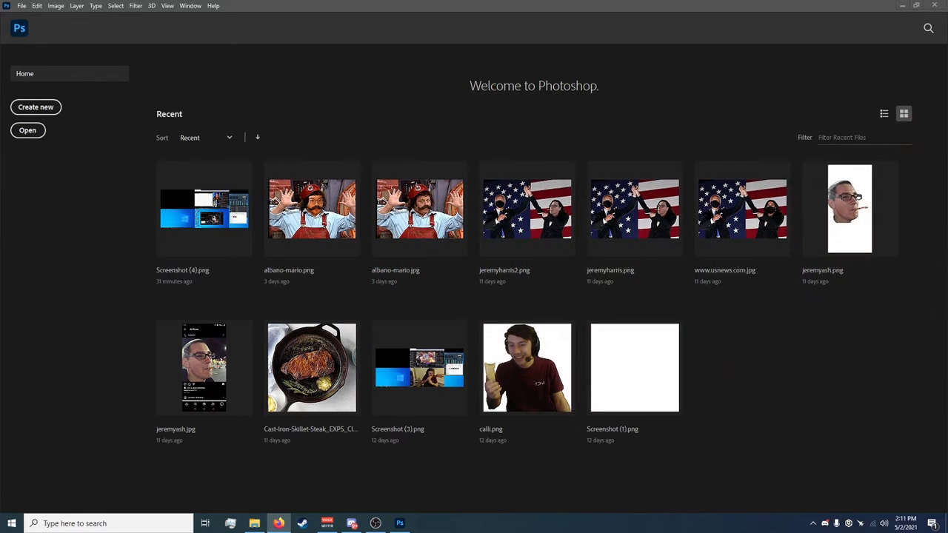
# Step: Open Screenshot (4).png from the Screenshots folder and crop it around the webcam feed to about 1165 by 648 px
pyautogui.moveTo(947, 214); pyautogui.dragTo(936, 192)
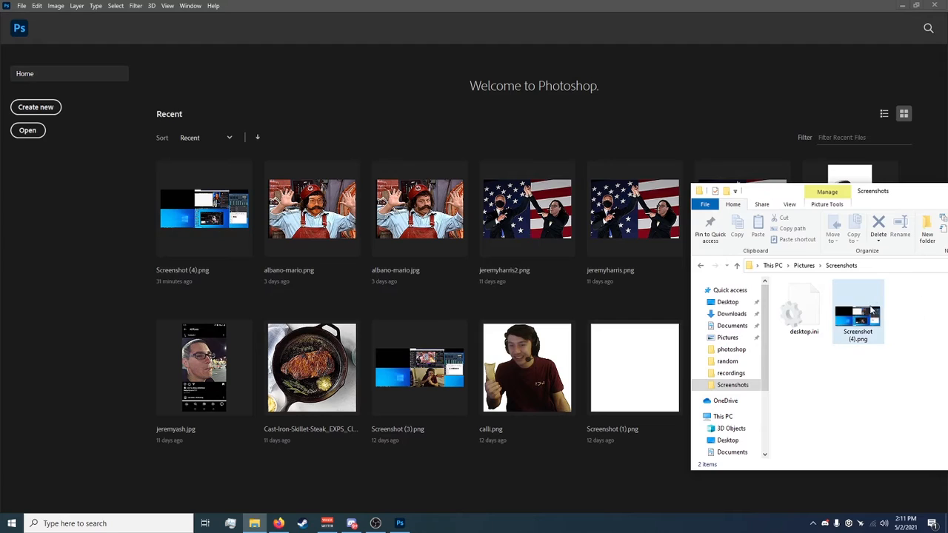
pyautogui.moveTo(868, 317); pyautogui.dragTo(336, 489)
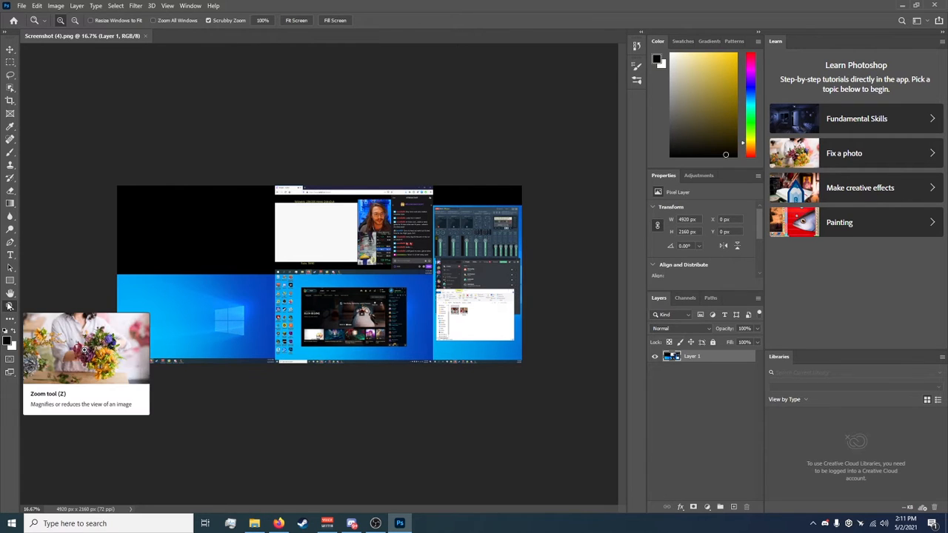
pyautogui.moveTo(337, 255); pyautogui.dragTo(448, 194)
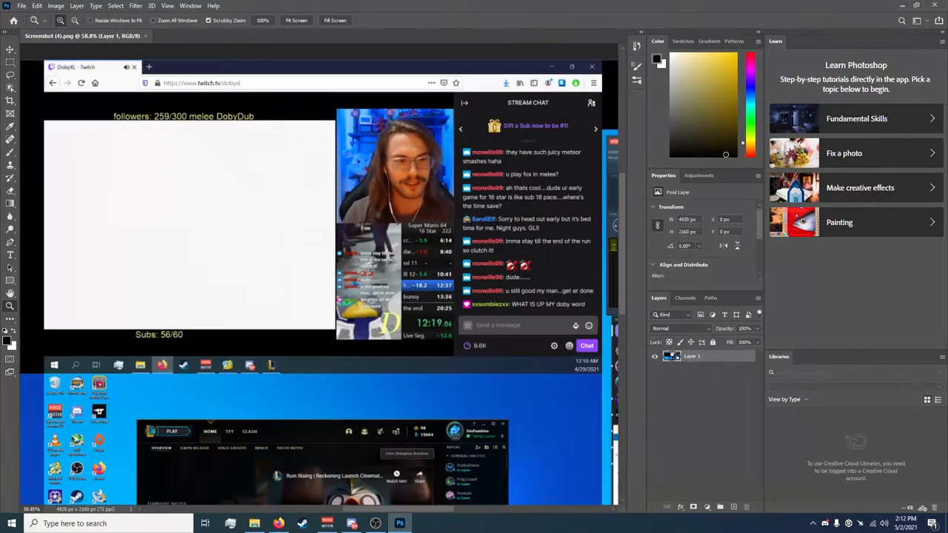
pyautogui.click(10, 101)
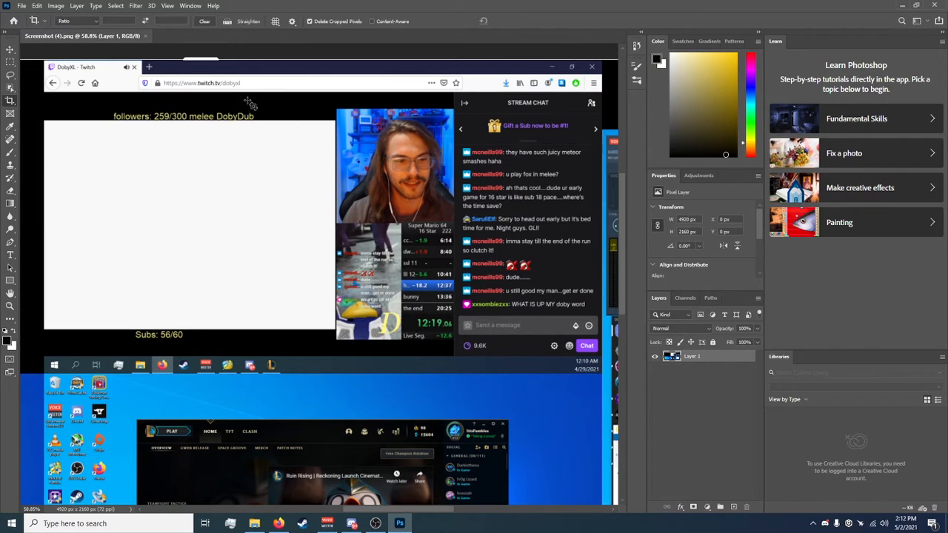
pyautogui.moveTo(226, 89); pyautogui.dragTo(565, 281)
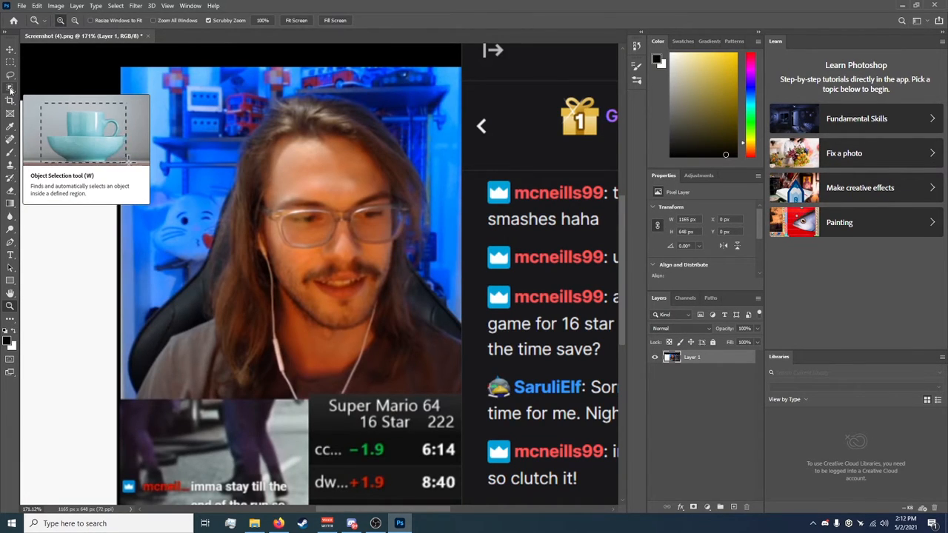
# Step: Select the man's face and neck in the webcam feed with the Object Selection tool, about 154 by 288 px
pyautogui.click(10, 90)
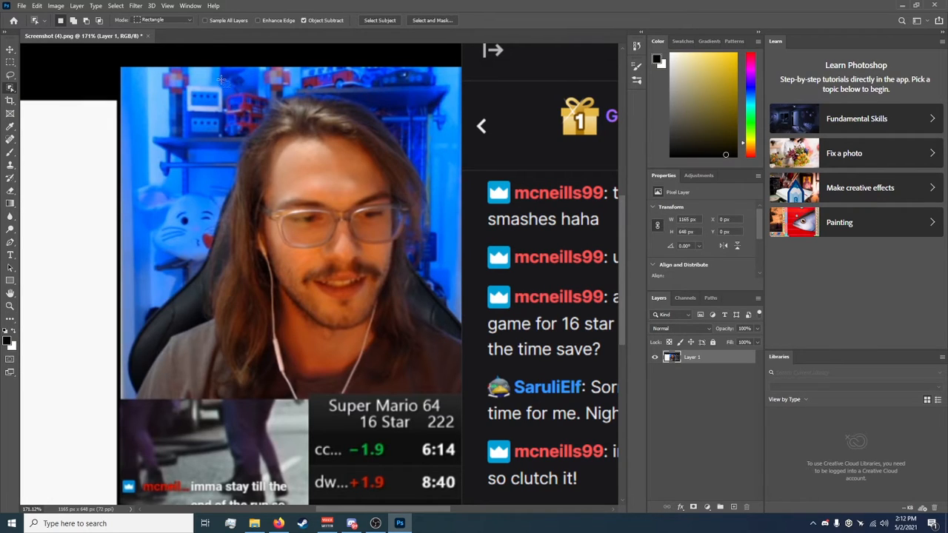
pyautogui.moveTo(219, 77); pyautogui.dragTo(400, 386)
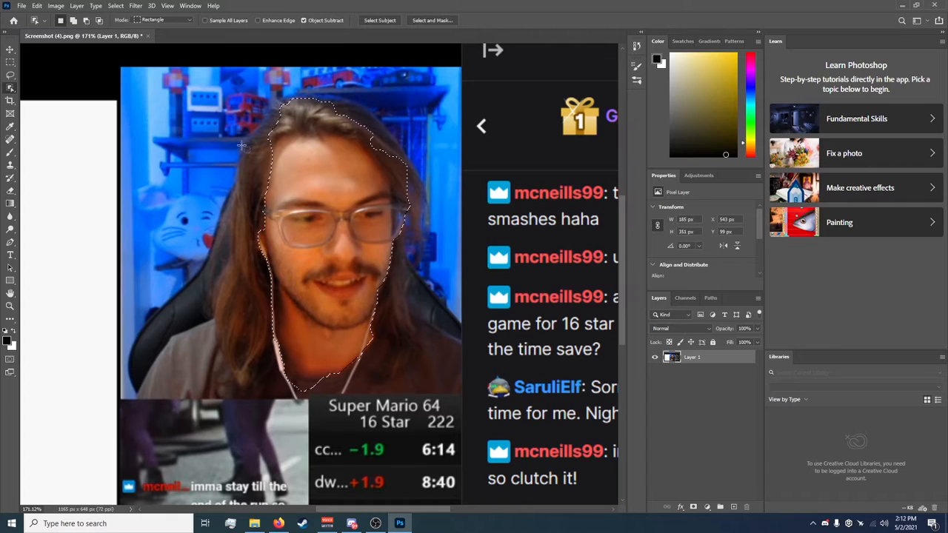
pyautogui.moveTo(216, 97); pyautogui.dragTo(416, 376)
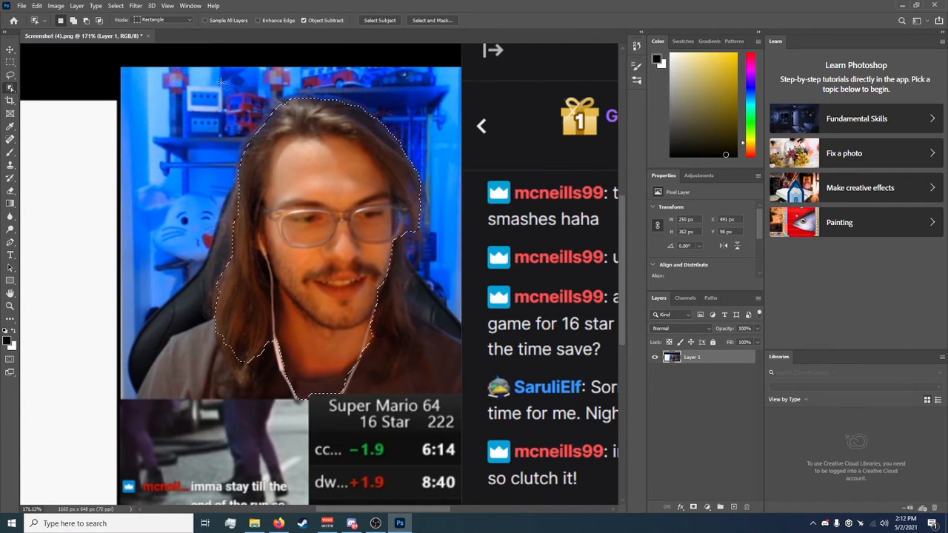
pyautogui.moveTo(226, 115); pyautogui.dragTo(463, 391)
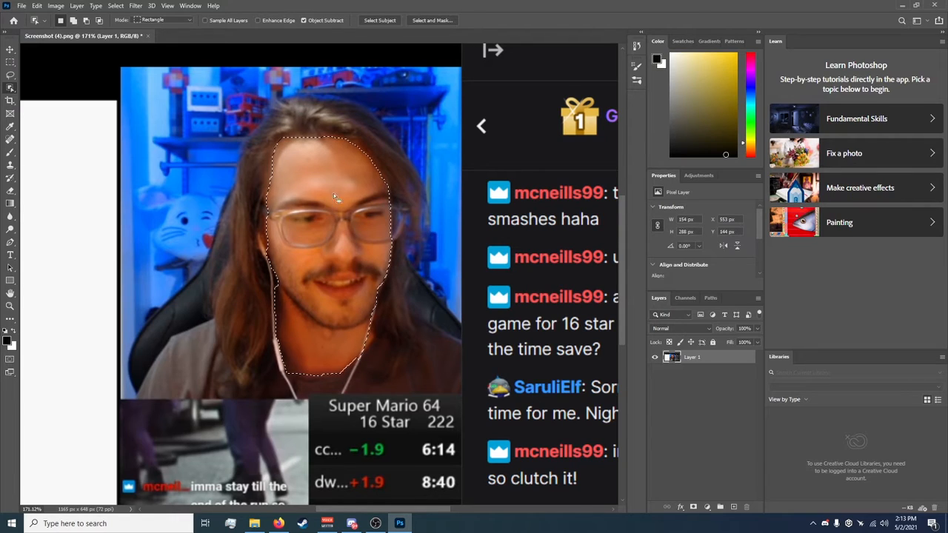
# Step: Put the selected face on its own new layer and hide Layer 1
pyautogui.rightClick(346, 205)
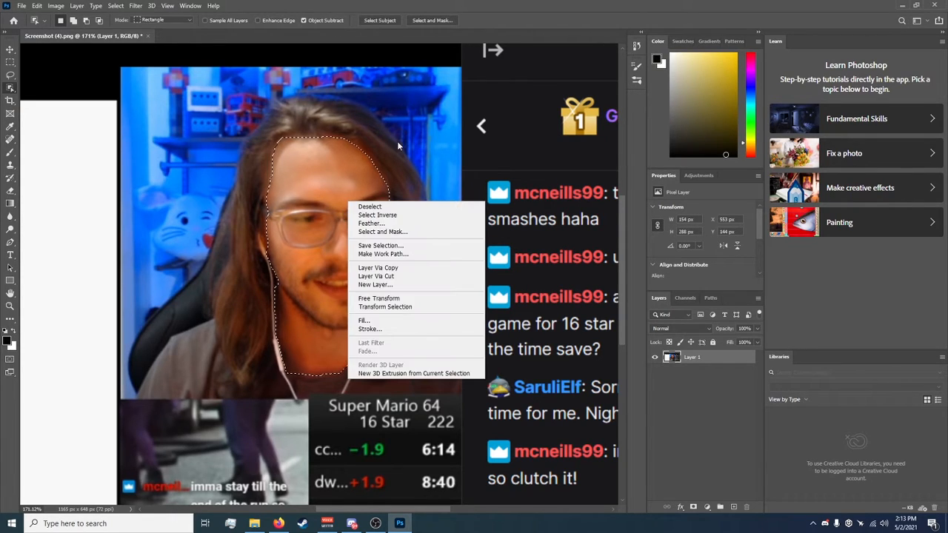
pyautogui.click(384, 159)
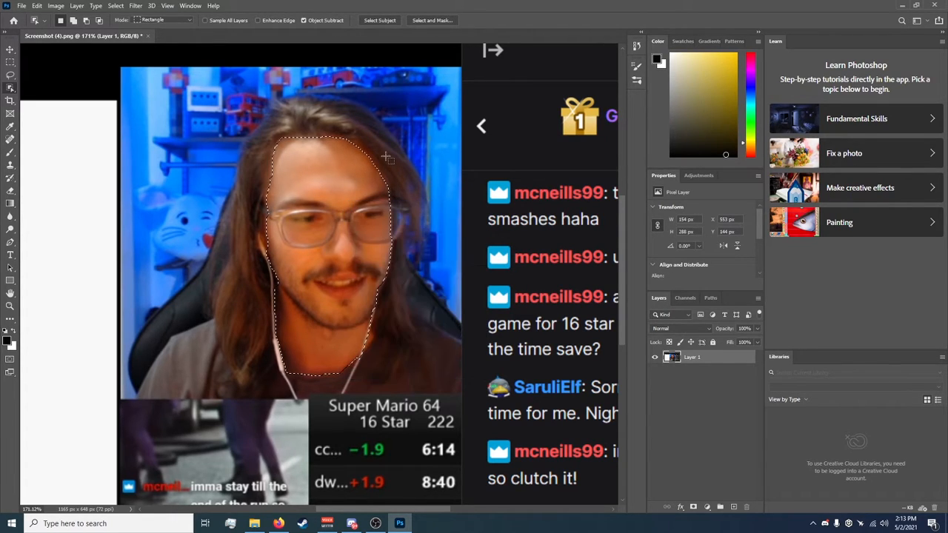
pyautogui.rightClick(336, 195)
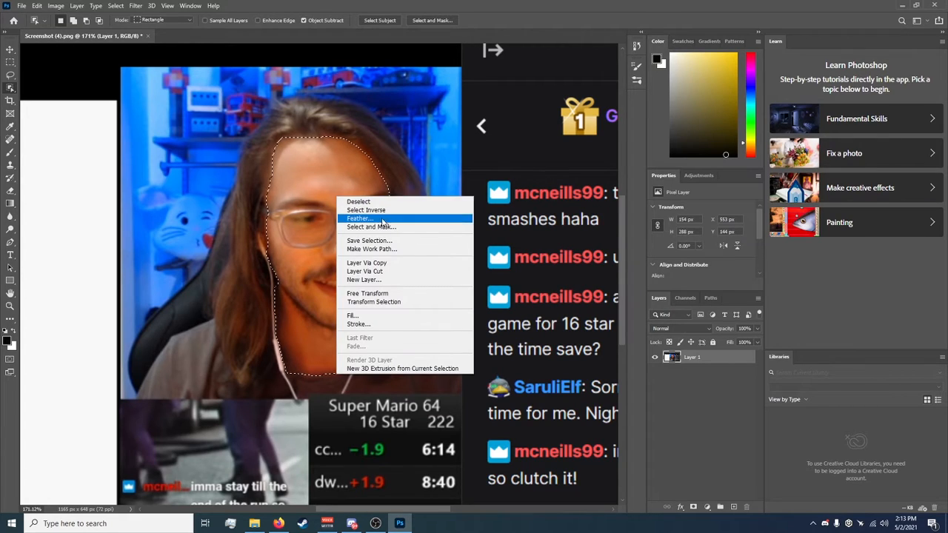
pyautogui.click(392, 272)
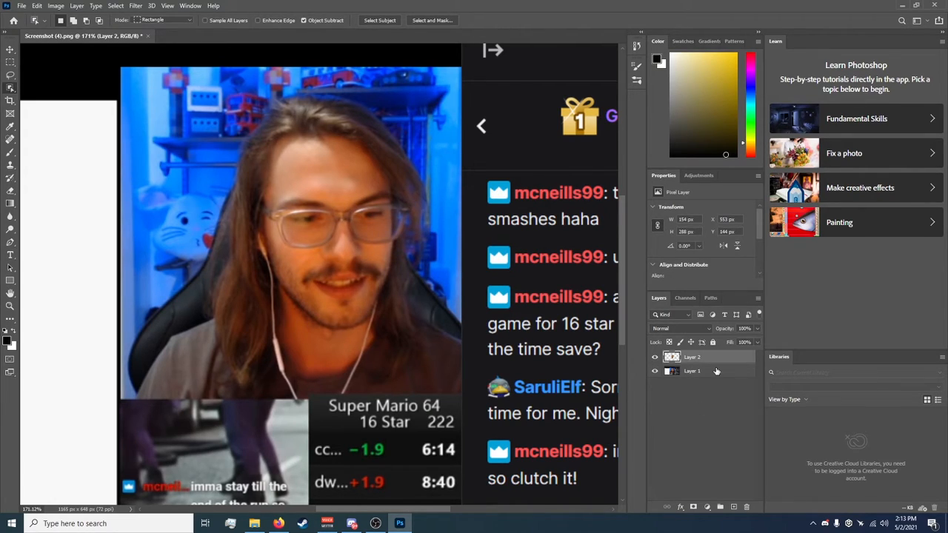
pyautogui.click(665, 373)
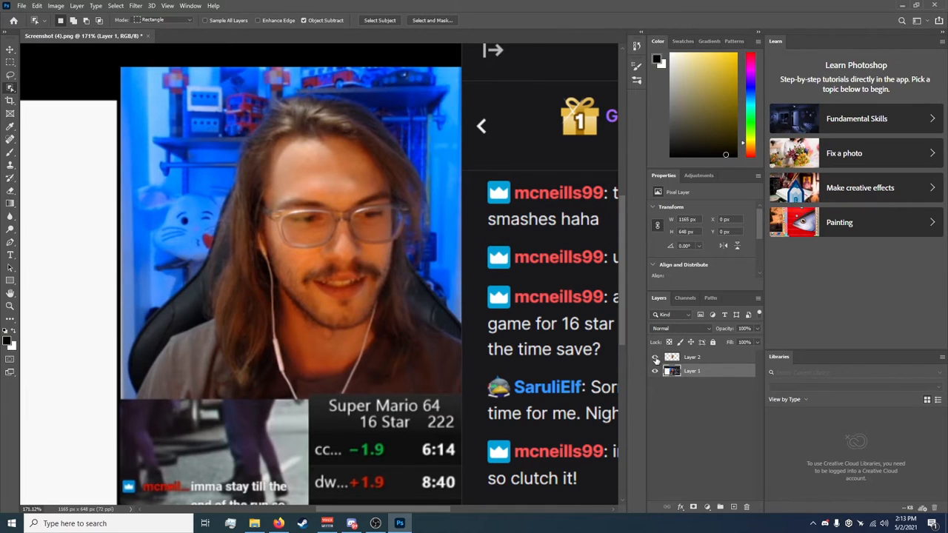
pyautogui.click(654, 371)
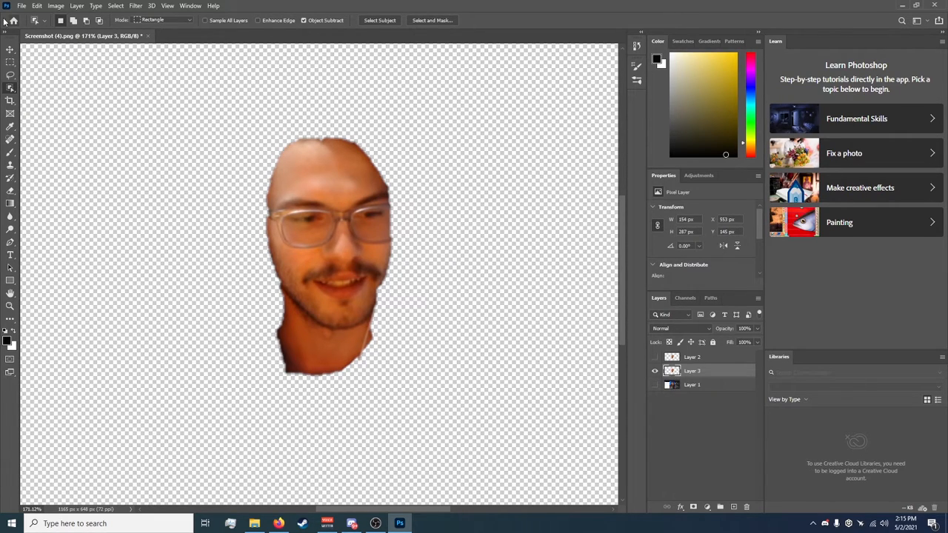
# Step: Export the isolated face with its transparent background as a PNG image
pyautogui.click(27, 7)
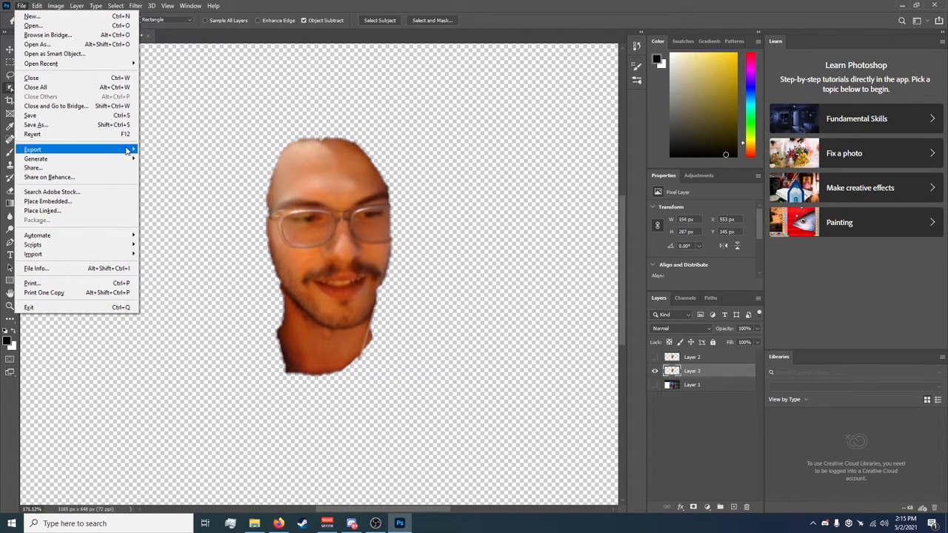
pyautogui.moveTo(126, 148)
pyautogui.click(158, 159)
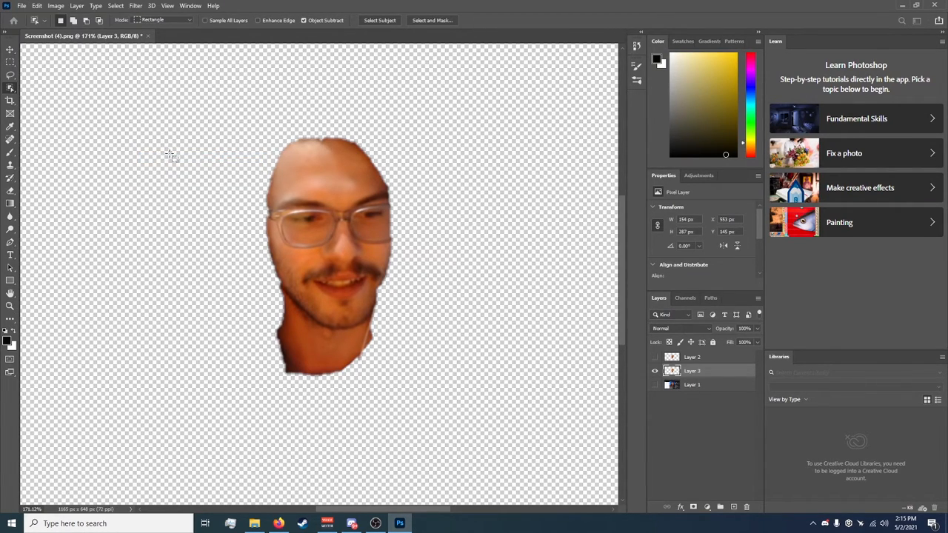
pyautogui.moveTo(947, 73); pyautogui.dragTo(942, 118)
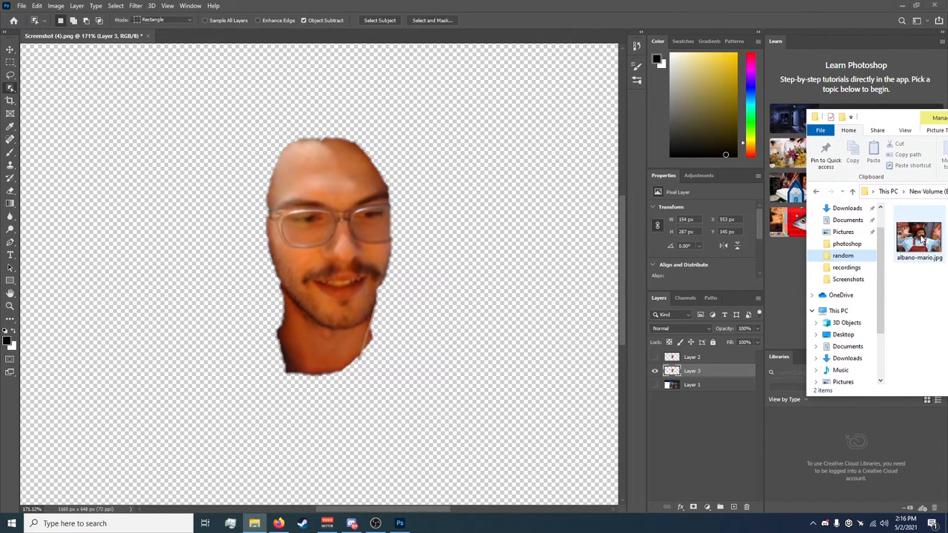
pyautogui.moveTo(921, 240); pyautogui.dragTo(697, 443)
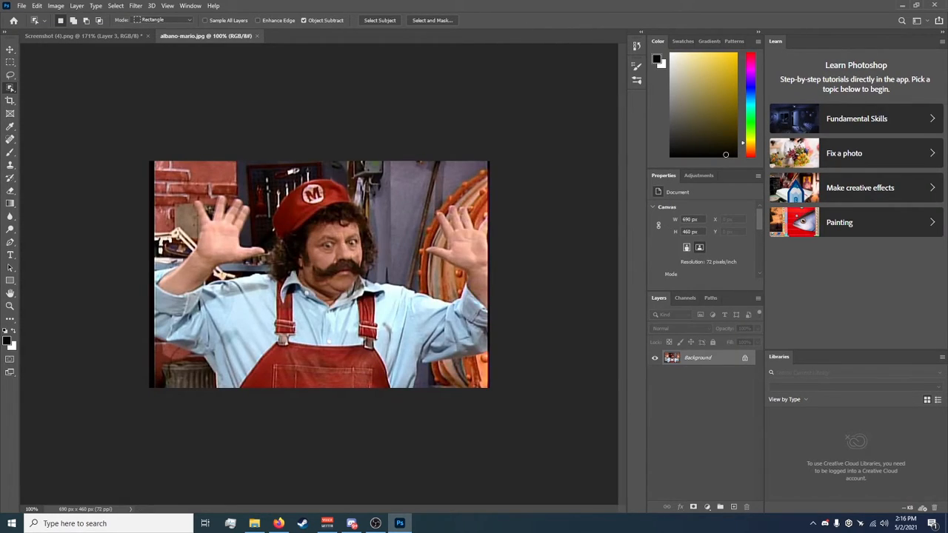
pyautogui.moveTo(940, 108); pyautogui.dragTo(947, 108)
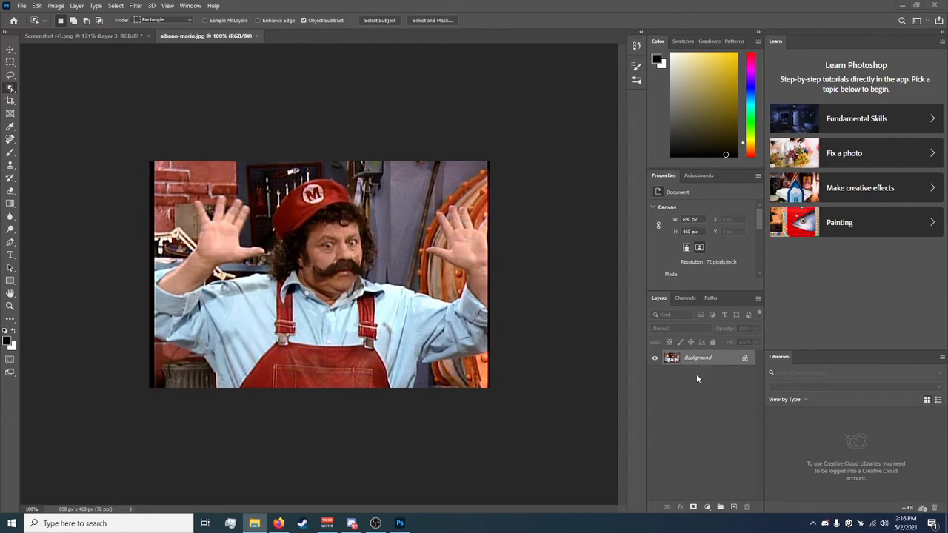
pyautogui.click(110, 37)
pyautogui.click(189, 37)
pyautogui.click(129, 36)
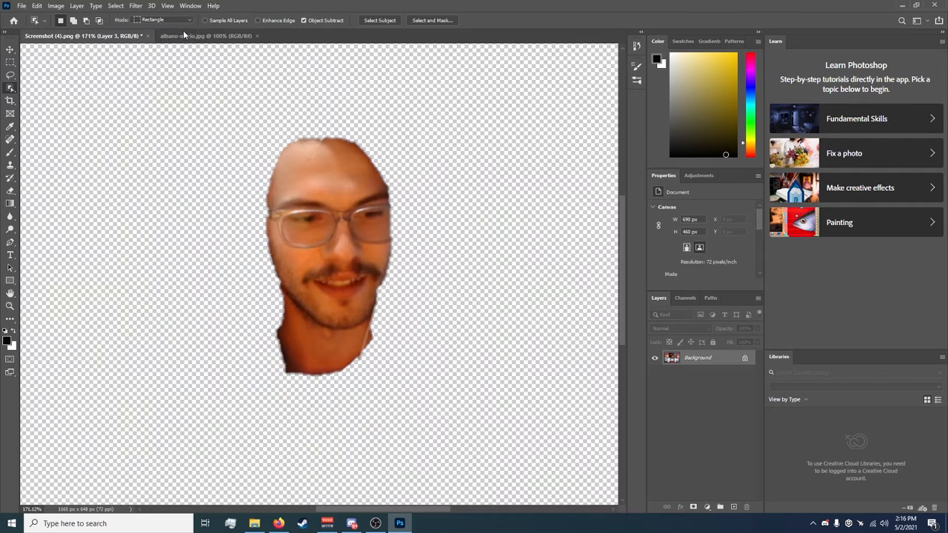
pyautogui.click(186, 35)
pyautogui.click(110, 37)
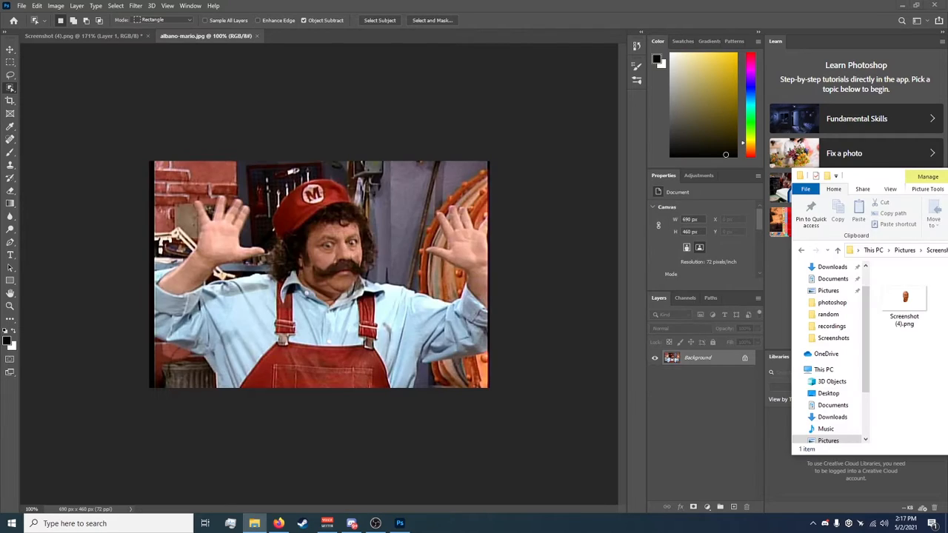
# Step: Place the face cut-out Screenshot (4).png into albano-mario.jpg and scale it to about 83% over Mario's face
pyautogui.click(904, 300)
pyautogui.moveTo(902, 297); pyautogui.dragTo(694, 332)
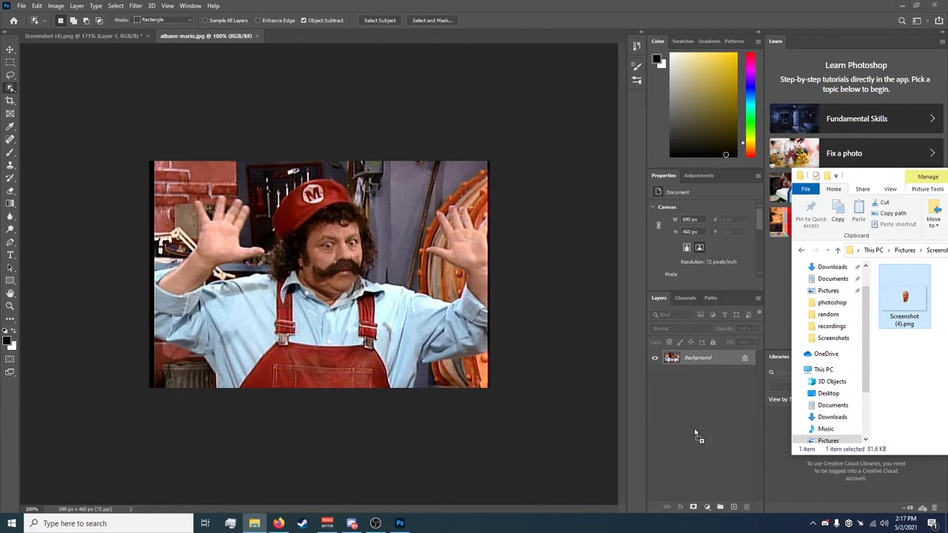
pyautogui.moveTo(701, 395); pyautogui.dragTo(340, 243)
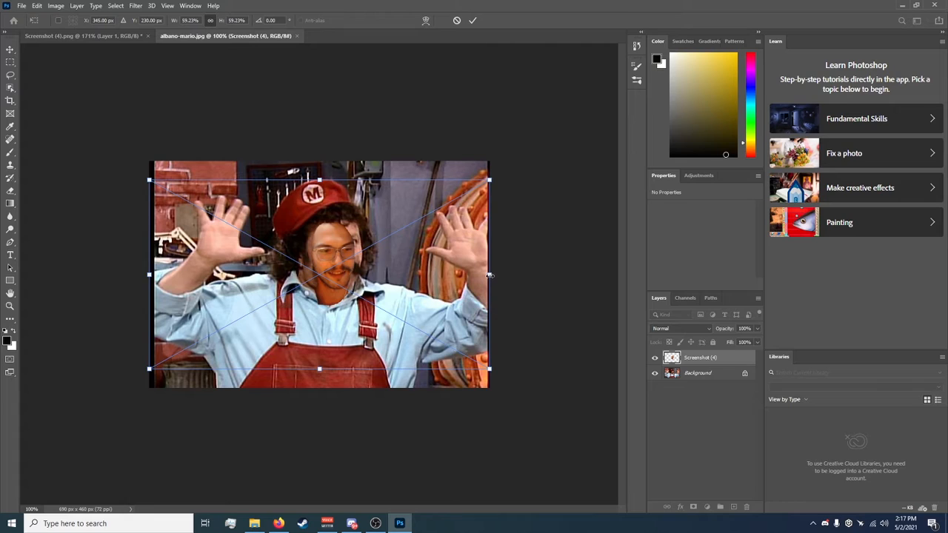
pyautogui.moveTo(489, 275); pyautogui.dragTo(550, 275)
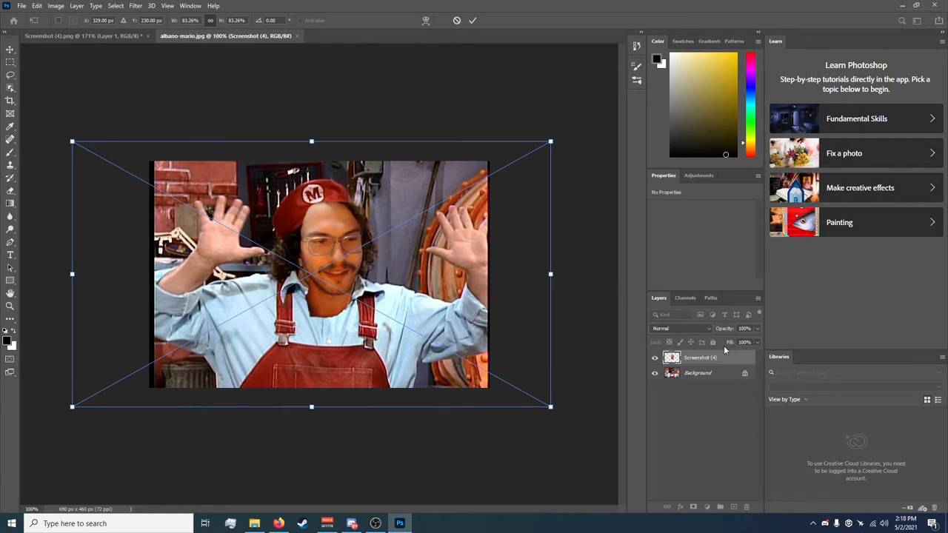
# Step: Commit the placed face and rasterize its Screenshot (4) smart object layer for brush editing
pyautogui.click(654, 358)
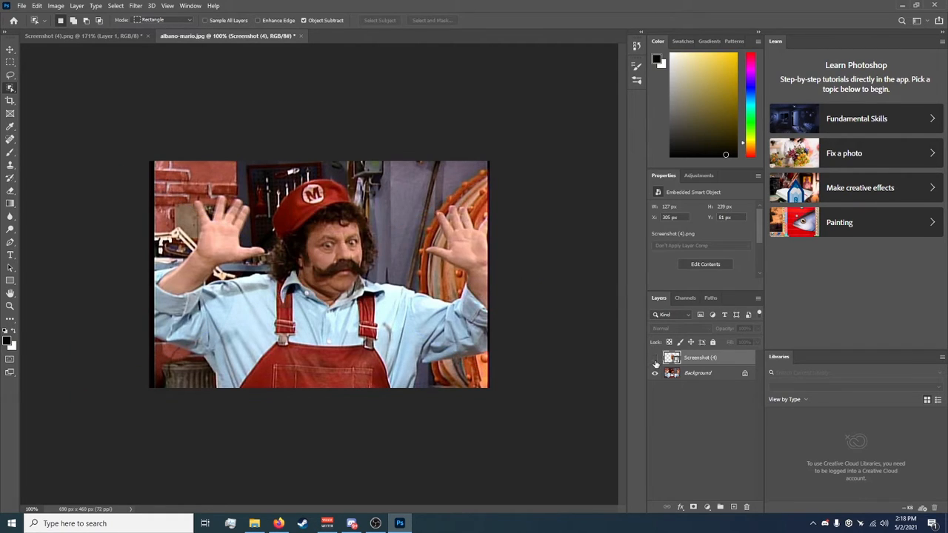
pyautogui.click(695, 374)
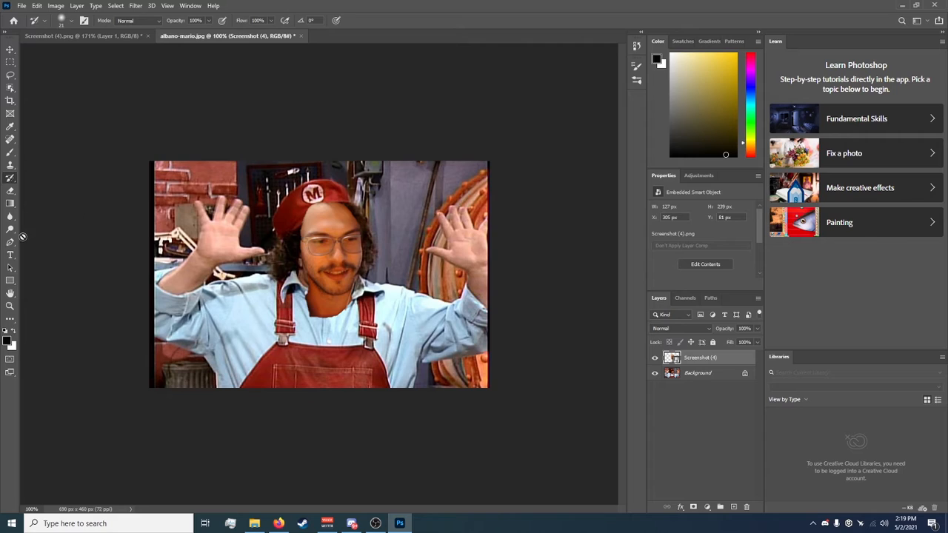
pyautogui.click(334, 259)
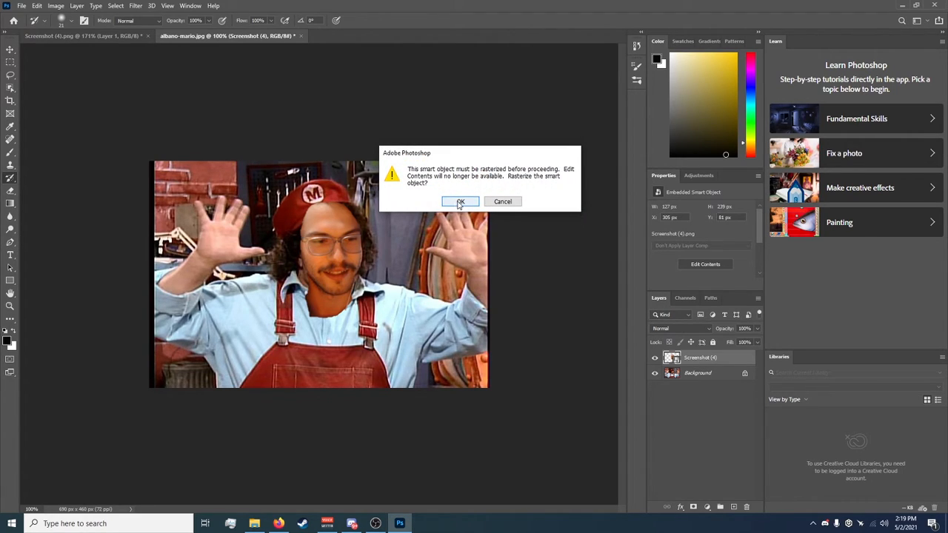
pyautogui.click(460, 202)
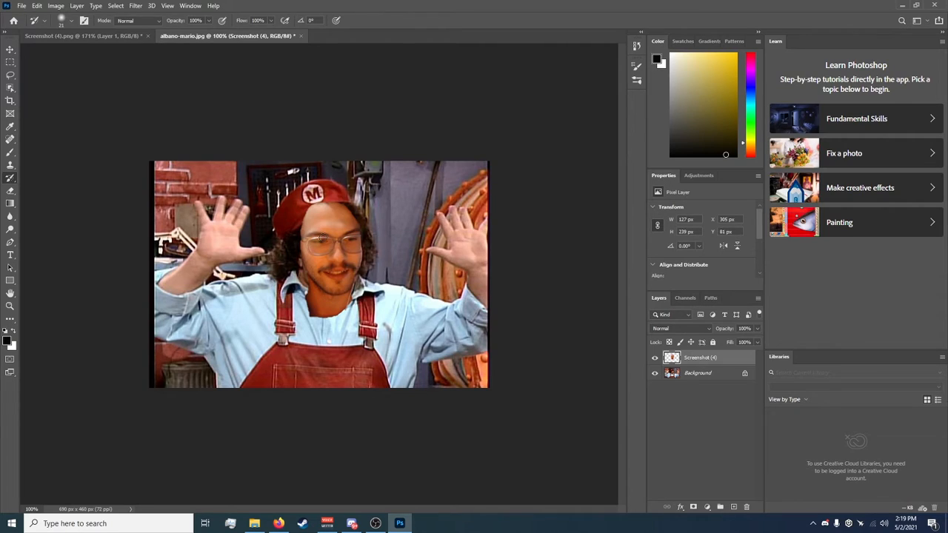
# Step: Hide the Screenshot (4) face layer, copy Mario's moustache from the Background onto its own layer with the Object Selection tool, and hide the copy
pyautogui.click(654, 358)
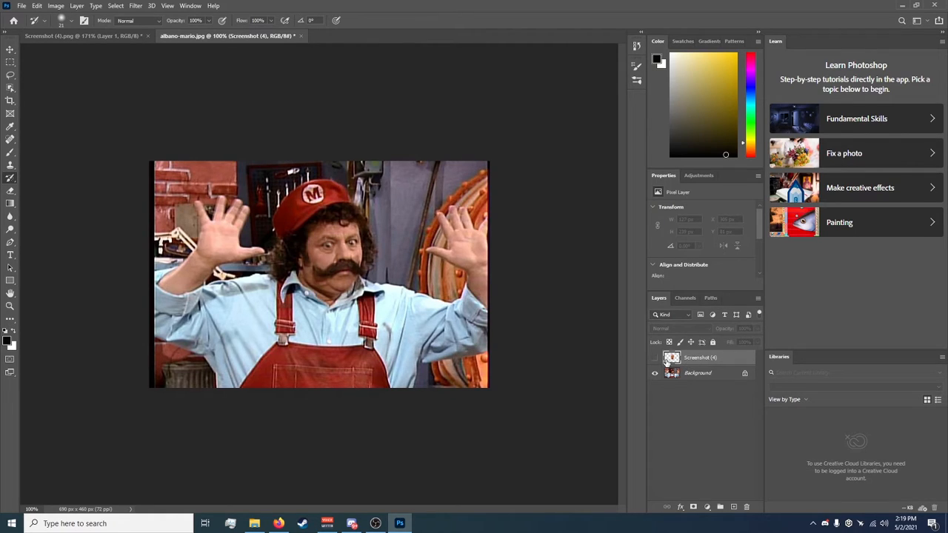
pyautogui.click(704, 376)
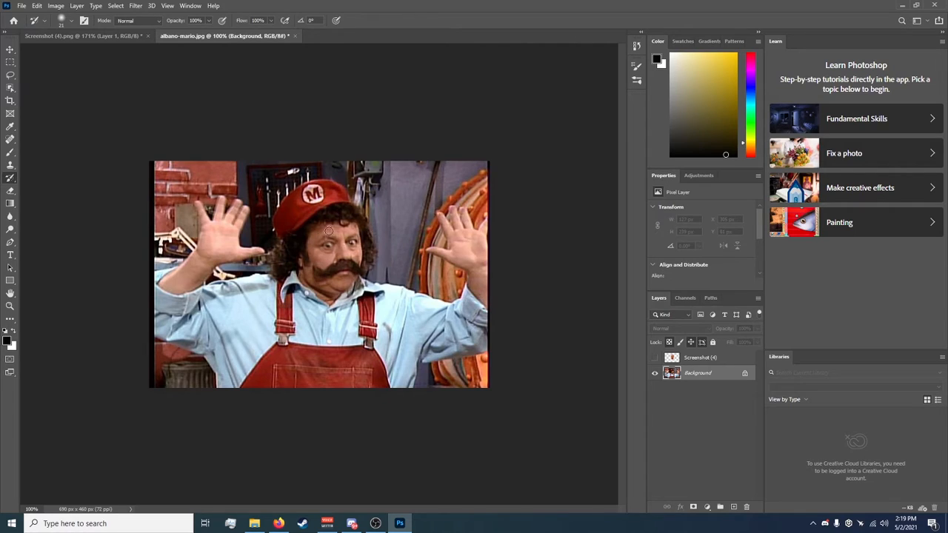
pyautogui.click(10, 87)
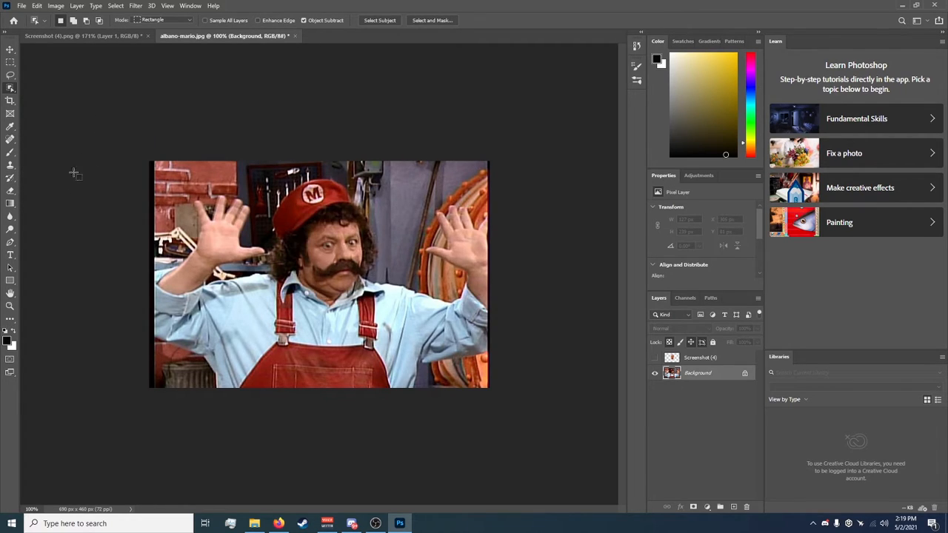
pyautogui.click(11, 308)
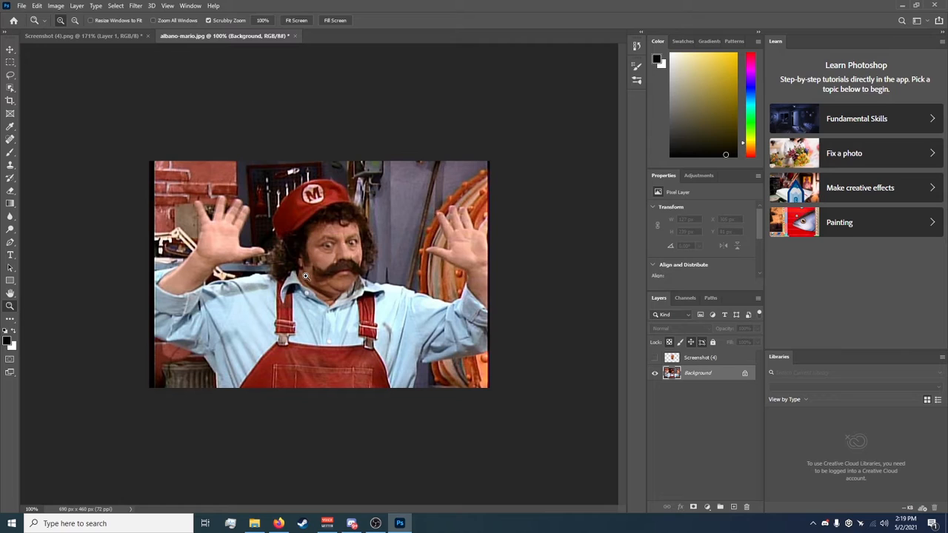
pyautogui.moveTo(307, 277); pyautogui.dragTo(342, 271)
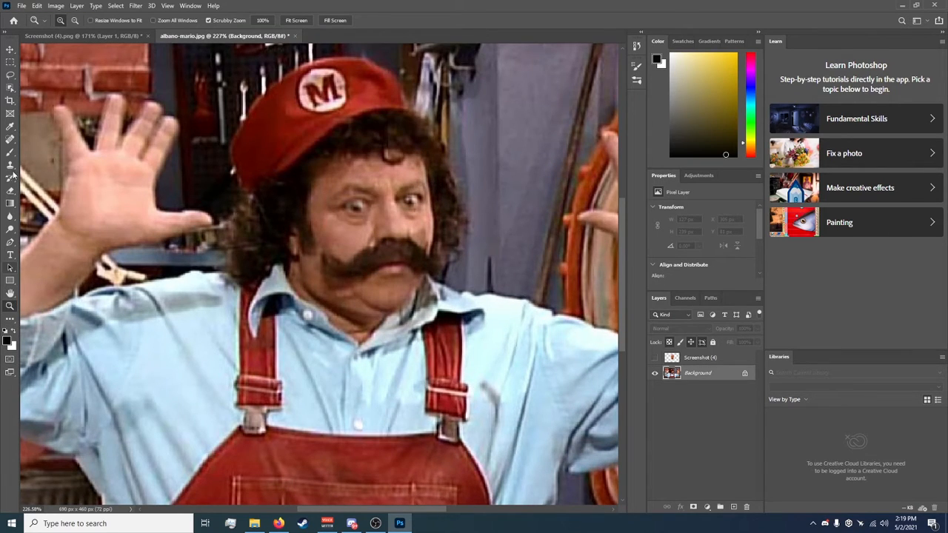
pyautogui.click(10, 88)
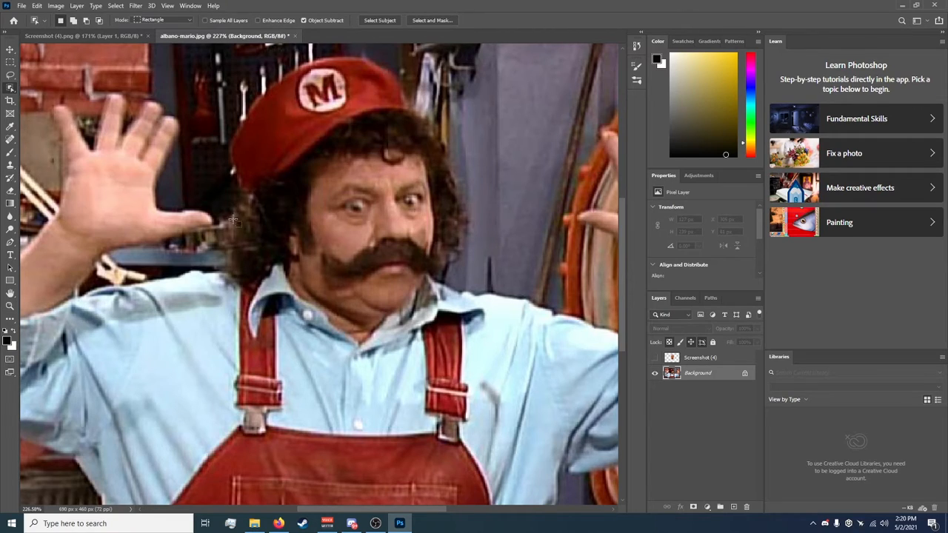
pyautogui.moveTo(374, 273); pyautogui.dragTo(453, 300)
pyautogui.rightClick(399, 256)
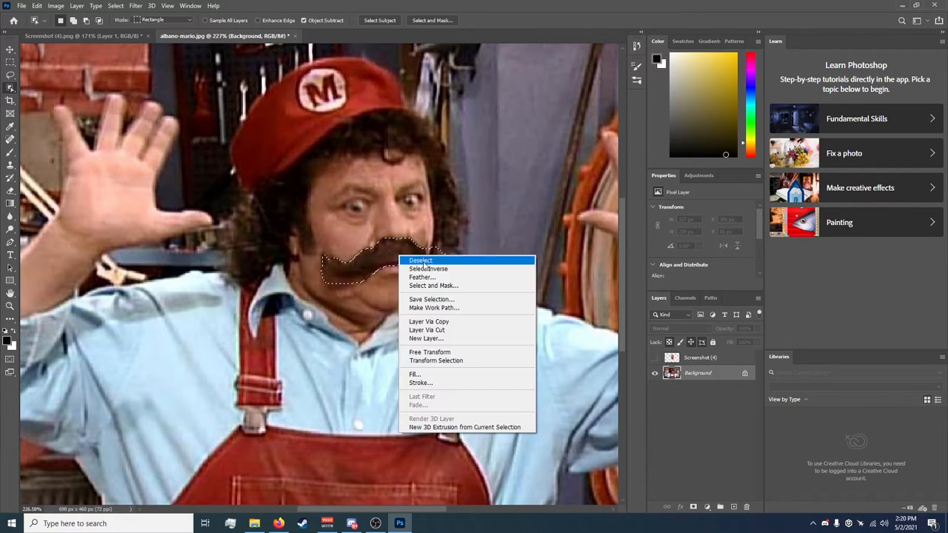
pyautogui.click(453, 331)
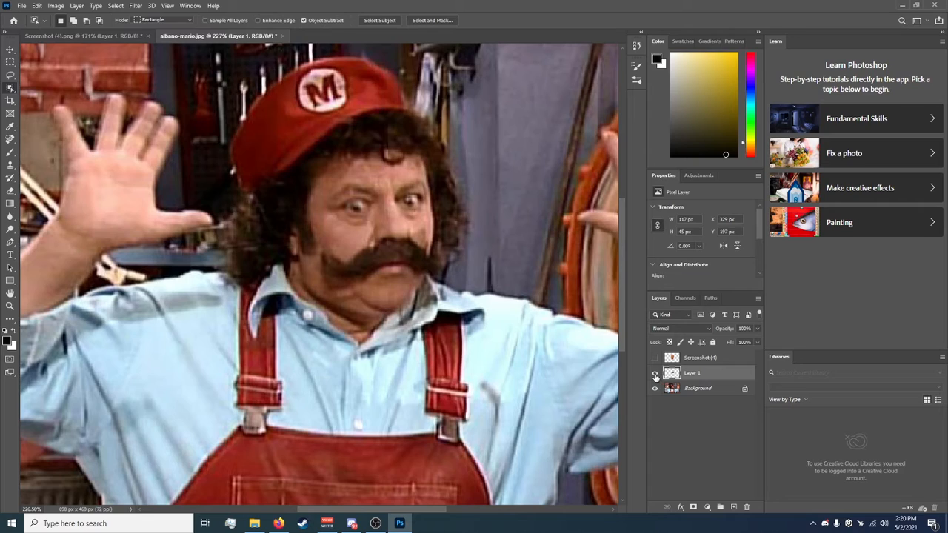
pyautogui.click(654, 374)
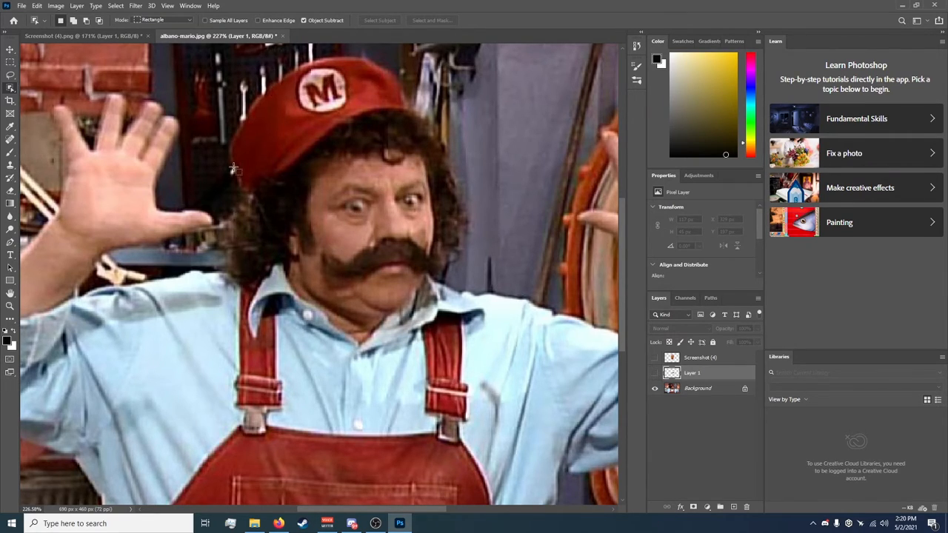
# Step: Copy the curly hair left of Mario's face from the Background onto a new layer and hide the copy
pyautogui.moveTo(195, 153); pyautogui.dragTo(331, 304)
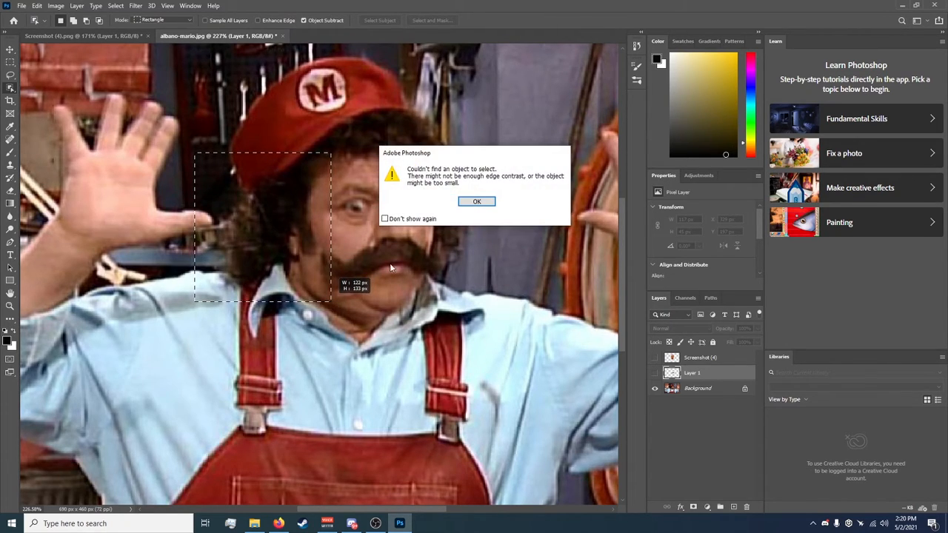
pyautogui.click(478, 202)
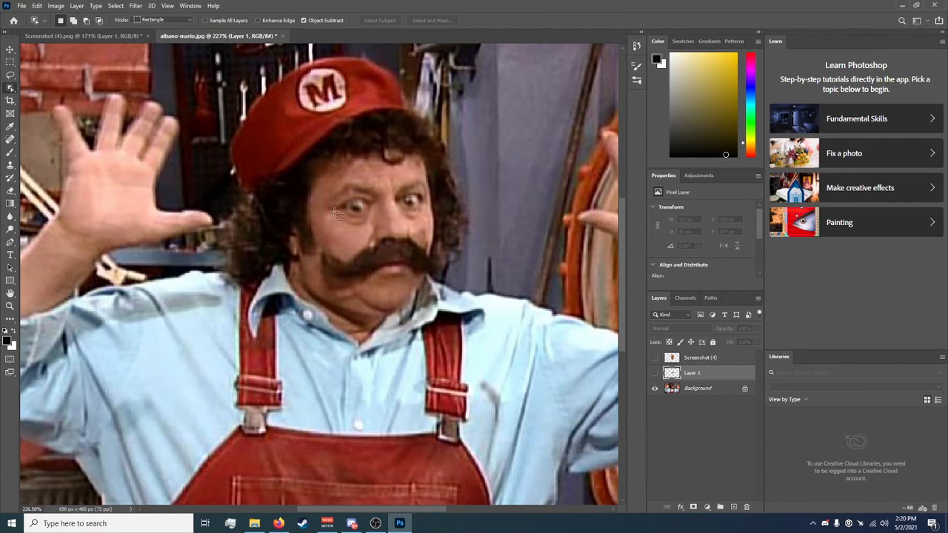
pyautogui.click(703, 391)
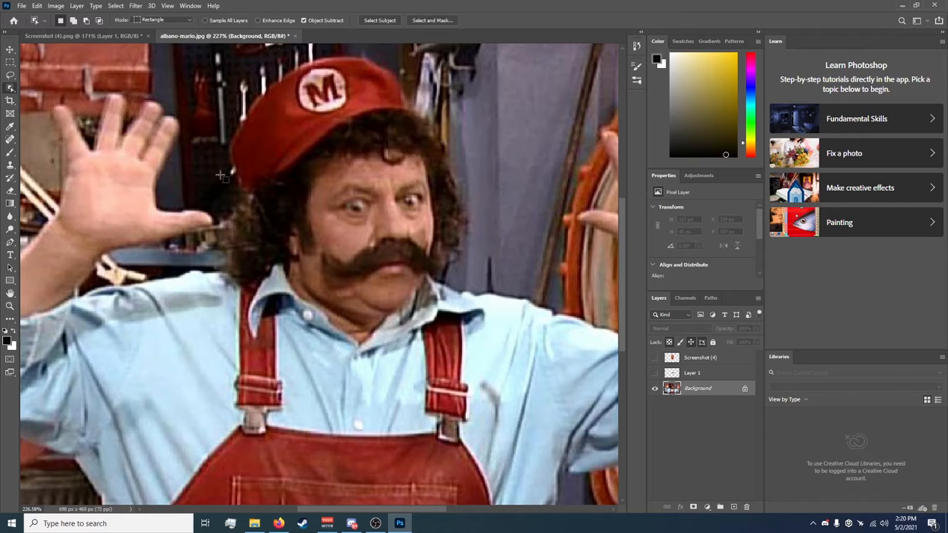
pyautogui.moveTo(203, 146); pyautogui.dragTo(322, 291)
pyautogui.rightClick(275, 210)
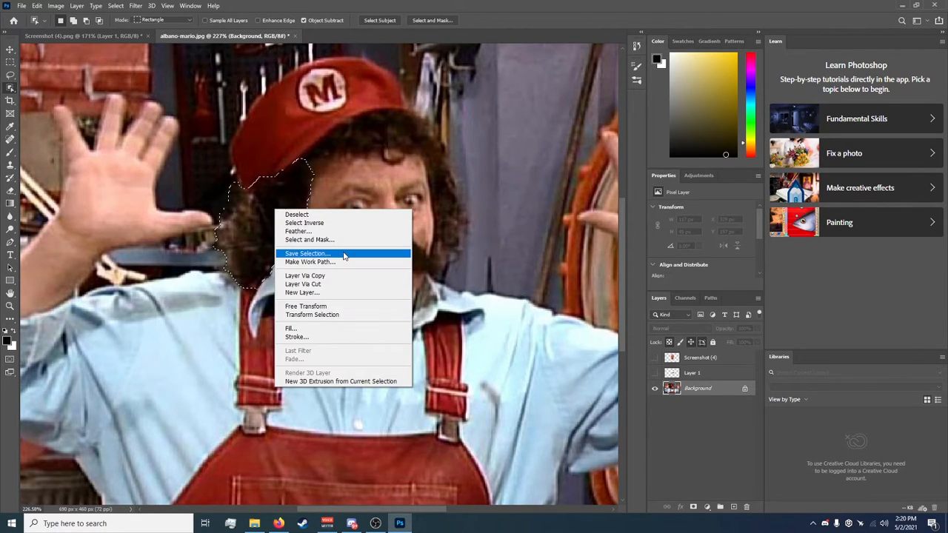
pyautogui.click(304, 276)
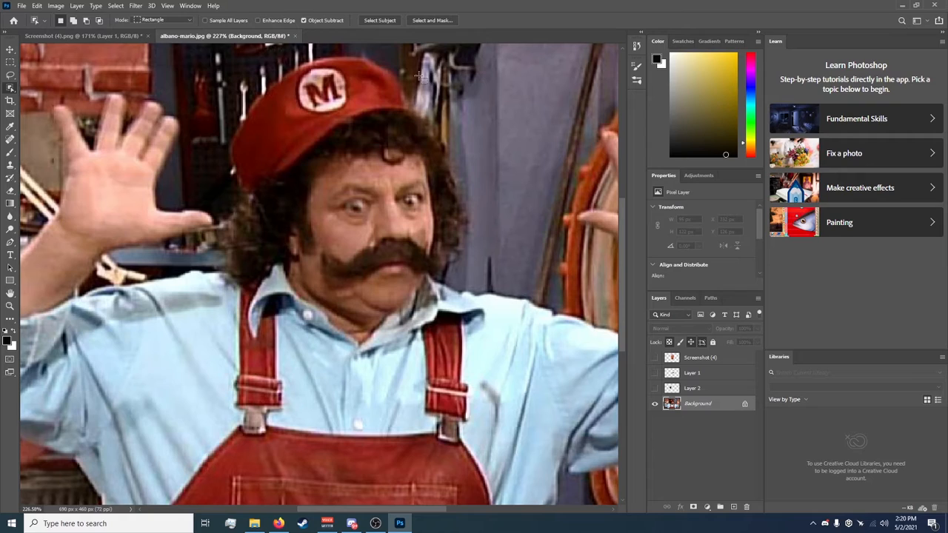
# Step: Copy the hair right of Mario's face and the fringe under the cap from the Background onto two separate layers, hiding both
pyautogui.moveTo(417, 92); pyautogui.dragTo(482, 285)
pyautogui.rightClick(453, 232)
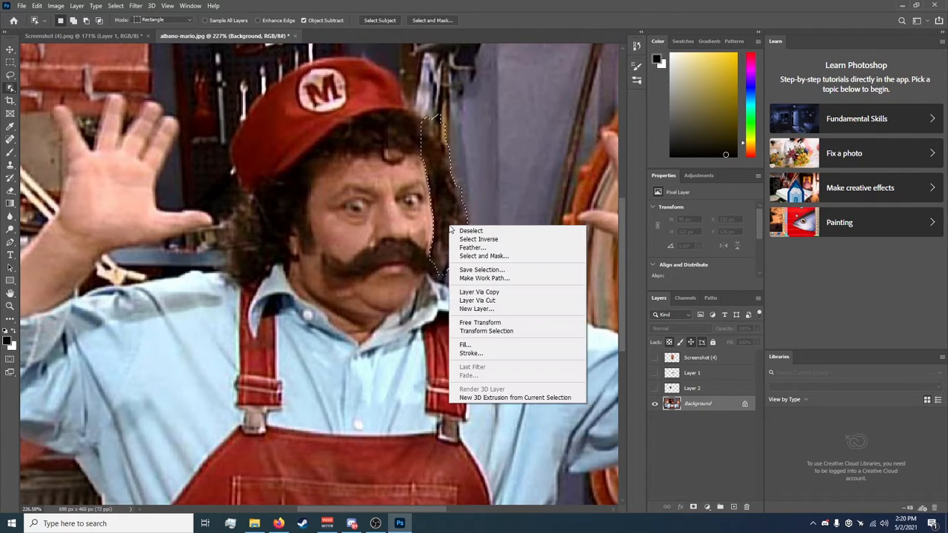
pyautogui.click(467, 296)
pyautogui.moveTo(485, 173); pyautogui.dragTo(269, 110)
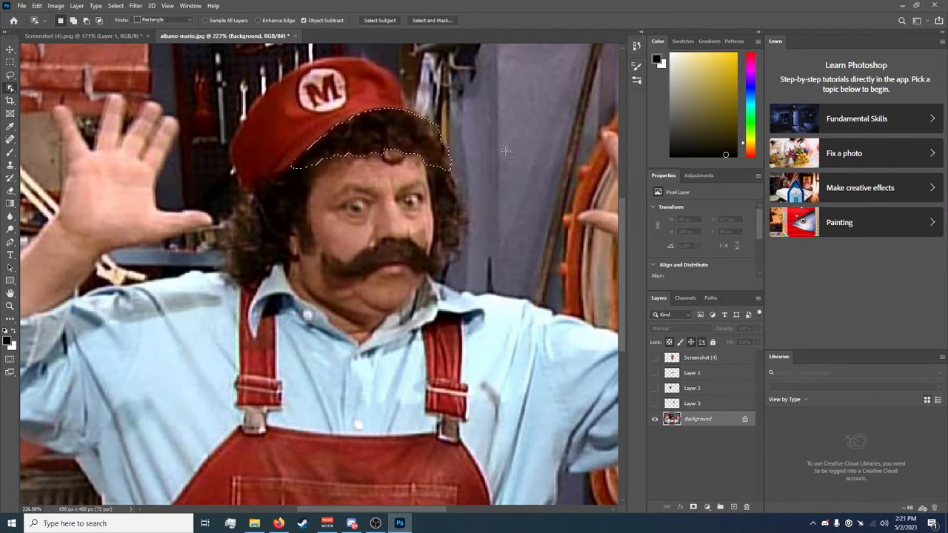
pyautogui.rightClick(397, 141)
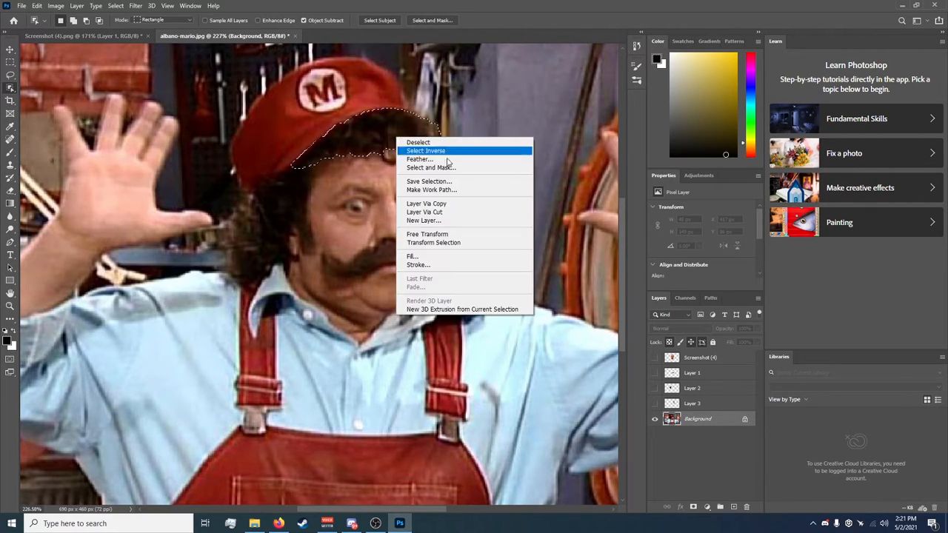
pyautogui.click(457, 207)
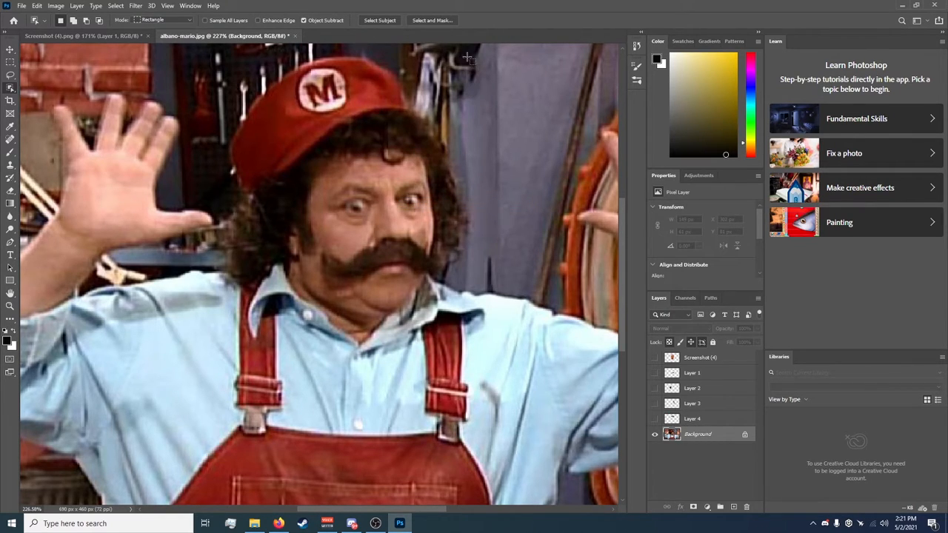
# Step: Select Mario's red cap on the Background with the Object Selection tool and copy it onto its own layer
pyautogui.moveTo(467, 56); pyautogui.dragTo(185, 194)
pyautogui.rightClick(299, 107)
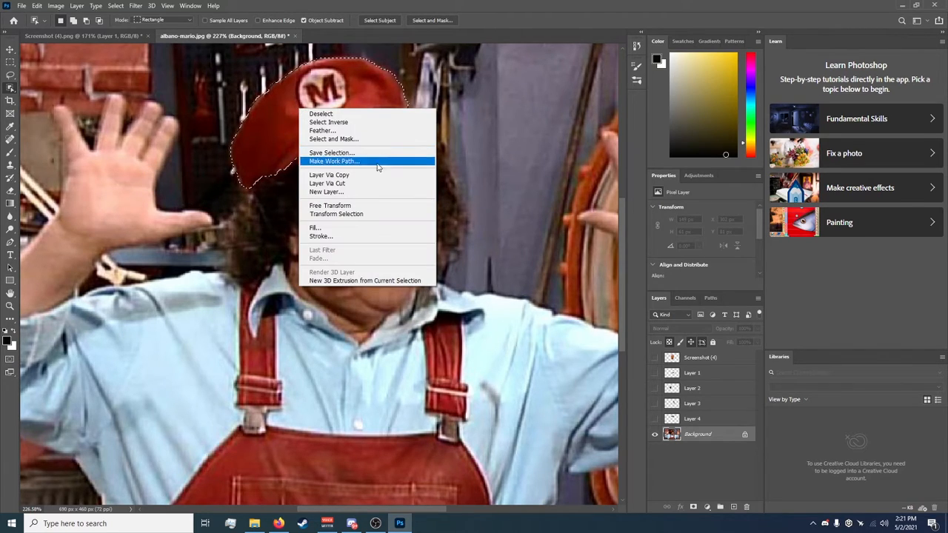
pyautogui.click(386, 175)
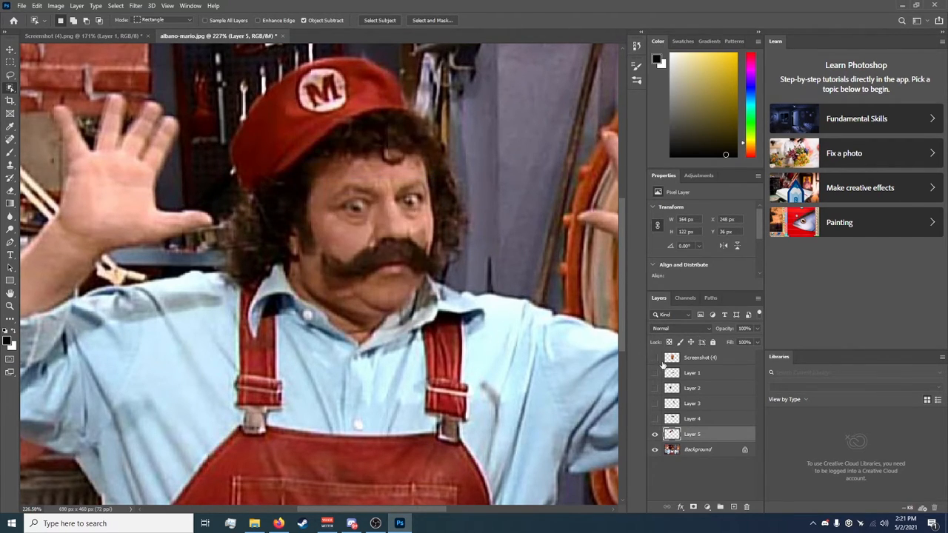
# Step: Hide the Background and show the moustache, hair and cap cut-outs on Layers 1 to 5
pyautogui.click(654, 434)
pyautogui.click(654, 451)
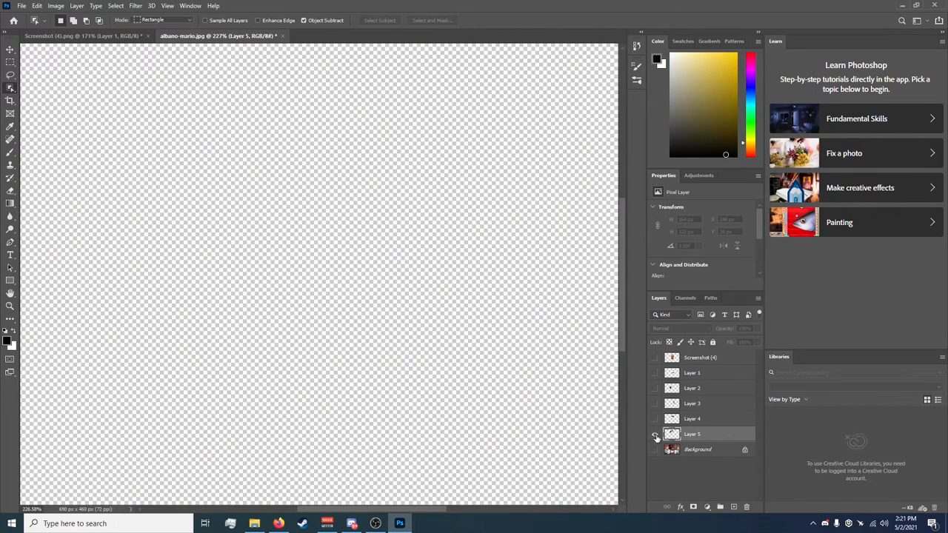
pyautogui.click(654, 434)
pyautogui.click(655, 419)
pyautogui.click(655, 404)
pyautogui.click(655, 388)
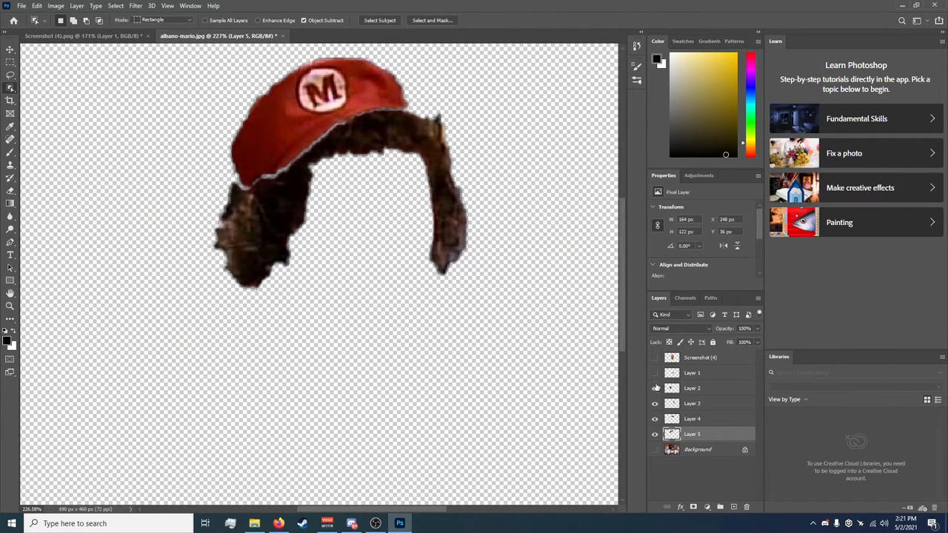
pyautogui.click(655, 374)
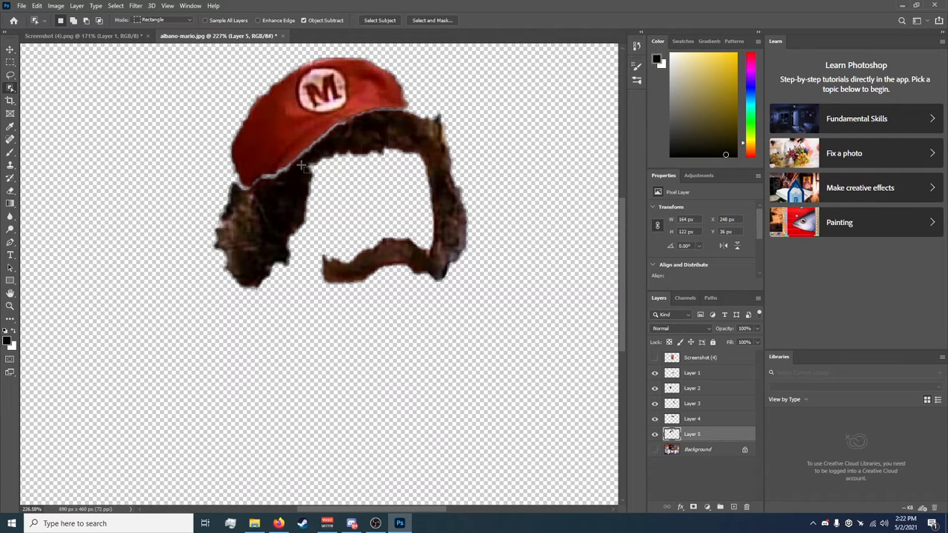
# Step: Show the Screenshot (4) face layer, move it below Layer 5 so hair, cap and moustache overlap it, and show the Background
pyautogui.click(654, 358)
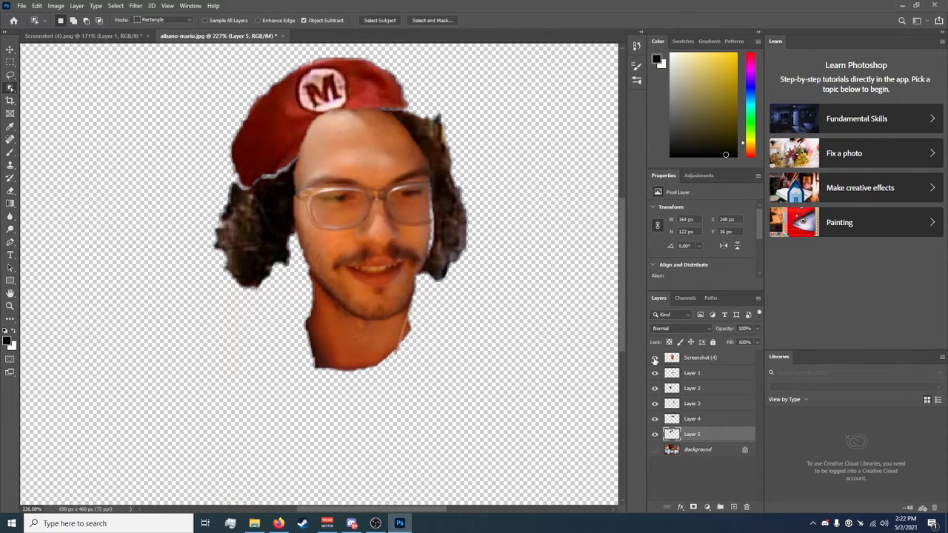
pyautogui.moveTo(702, 358); pyautogui.dragTo(705, 439)
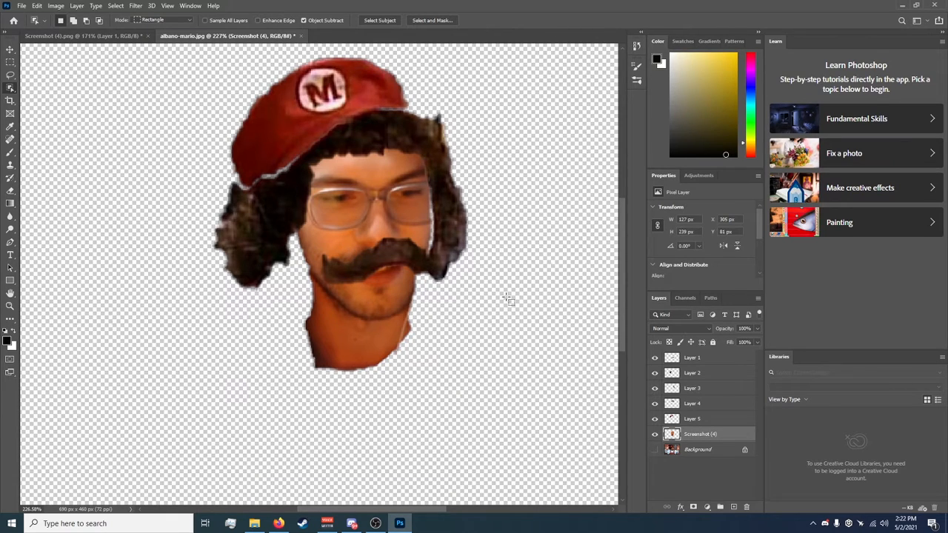
pyautogui.click(654, 449)
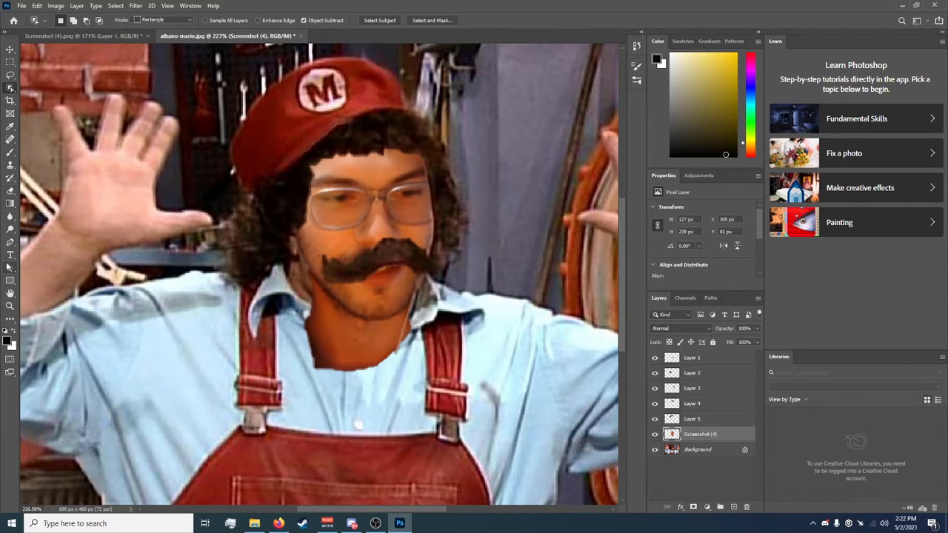
# Step: Shift the face about 3 px left and 5 px down, and move the moustache aside onto the wall right of the head
pyautogui.click(11, 51)
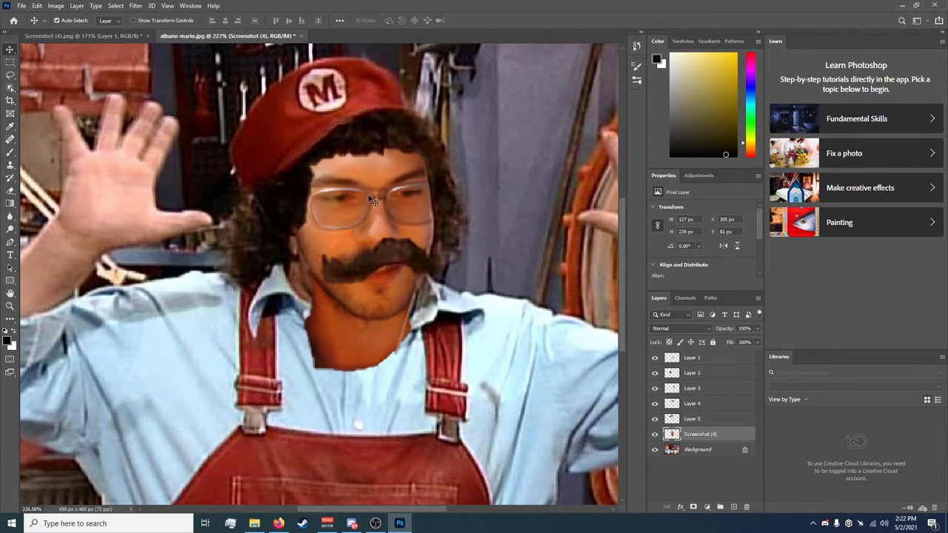
pyautogui.moveTo(373, 201); pyautogui.dragTo(367, 204)
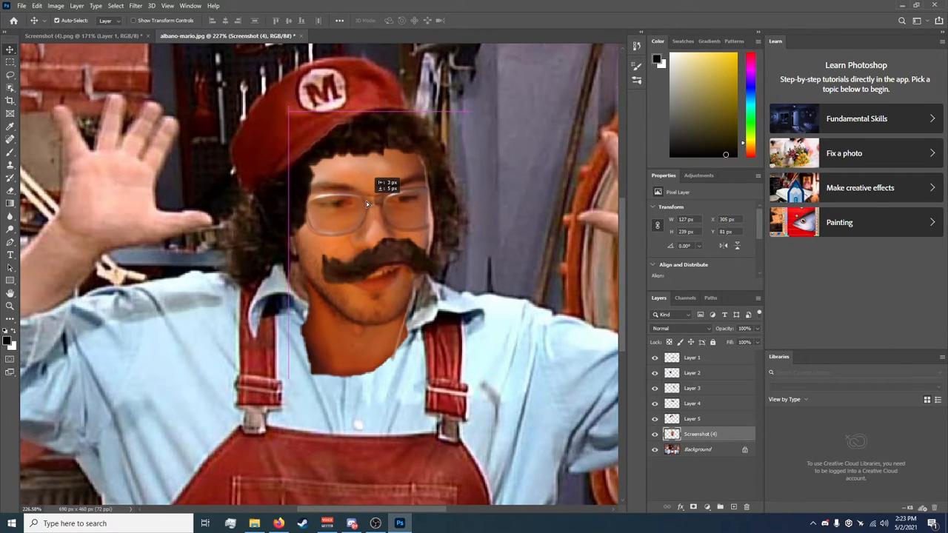
pyautogui.moveTo(373, 261); pyautogui.dragTo(525, 105)
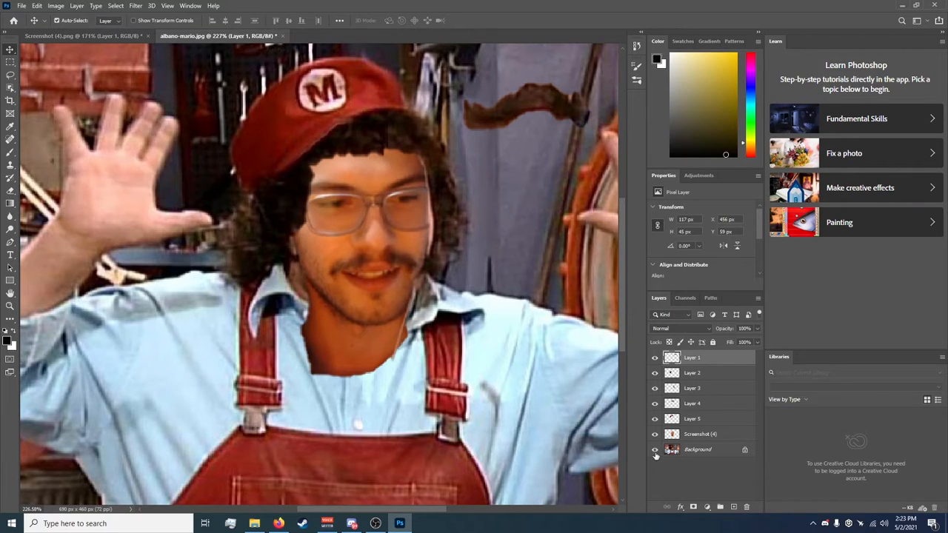
# Step: Scale the Screenshot (4) face down to about 124 × 232 px under the hair and move the moustache back over its upper lip
pyautogui.click(379, 248)
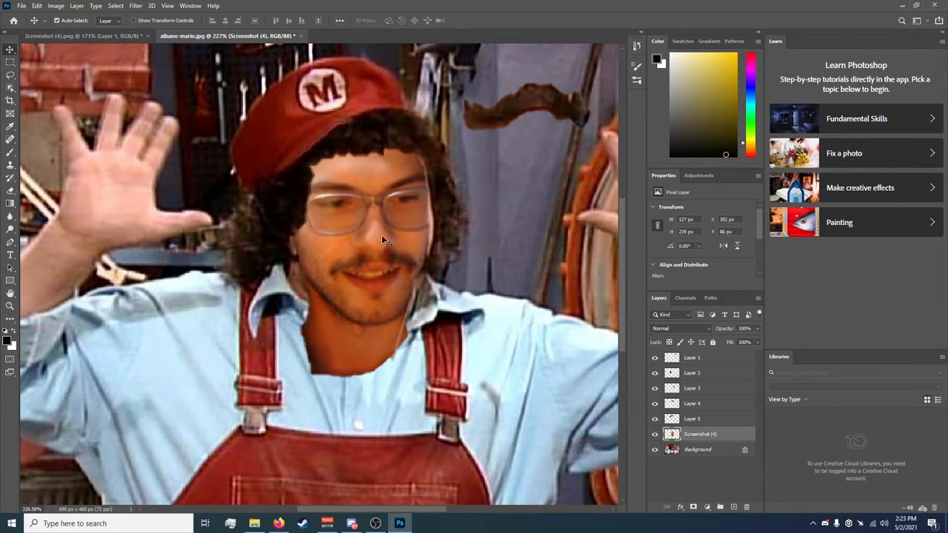
pyautogui.rightClick(370, 239)
pyautogui.click(367, 219)
pyautogui.click(36, 6)
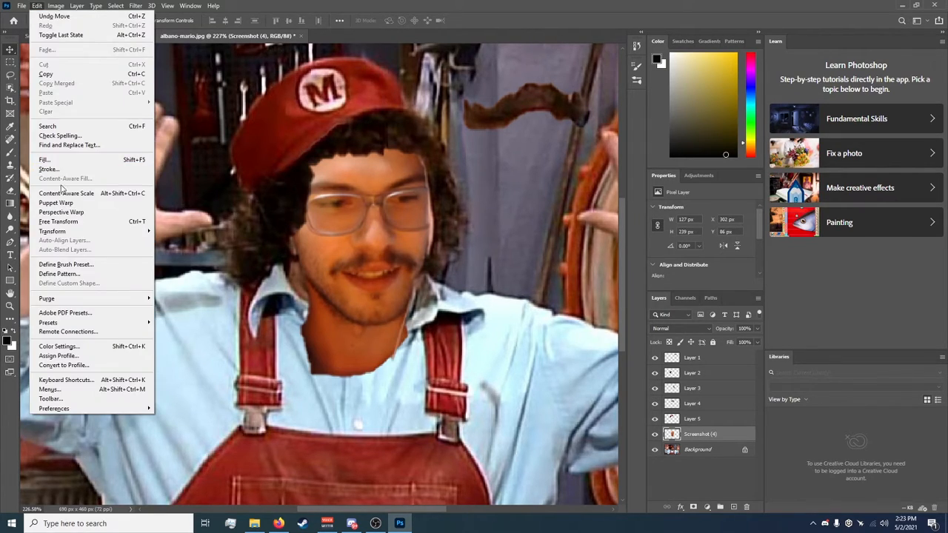
pyautogui.moveTo(143, 235)
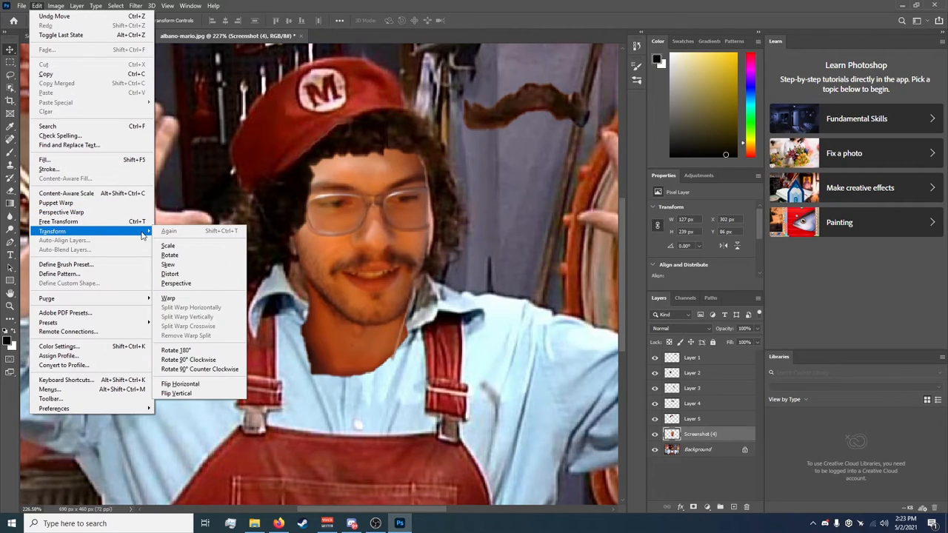
pyautogui.click(194, 246)
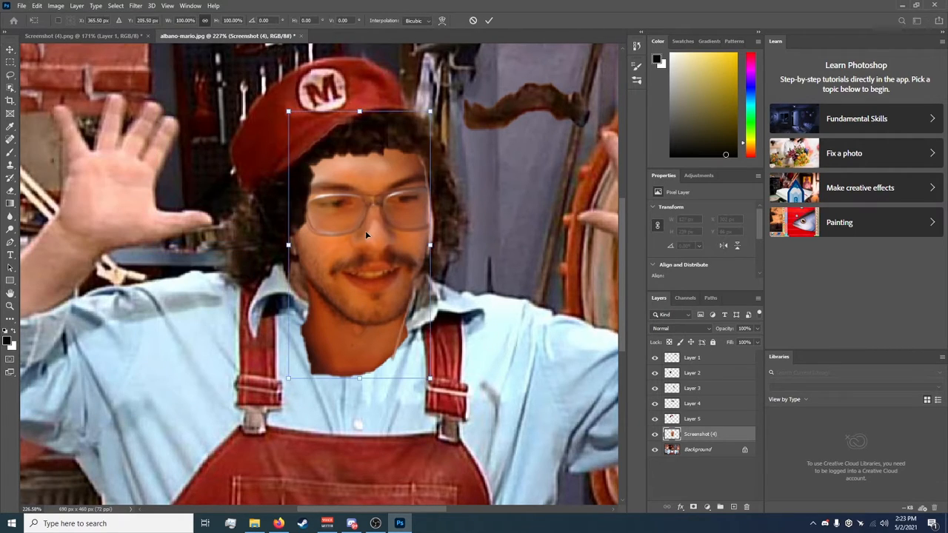
pyautogui.moveTo(428, 380); pyautogui.dragTo(423, 366)
pyautogui.press('Return')
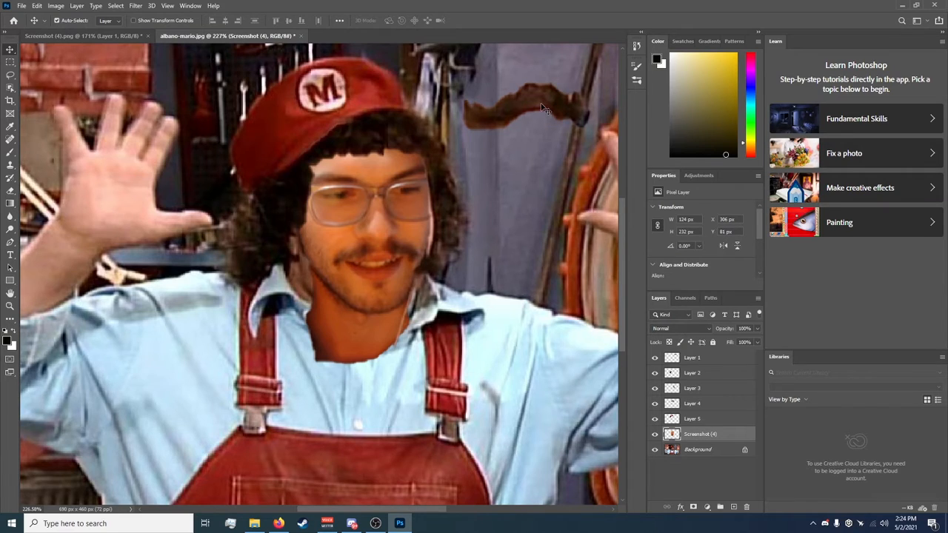
pyautogui.moveTo(544, 111); pyautogui.dragTo(382, 257)
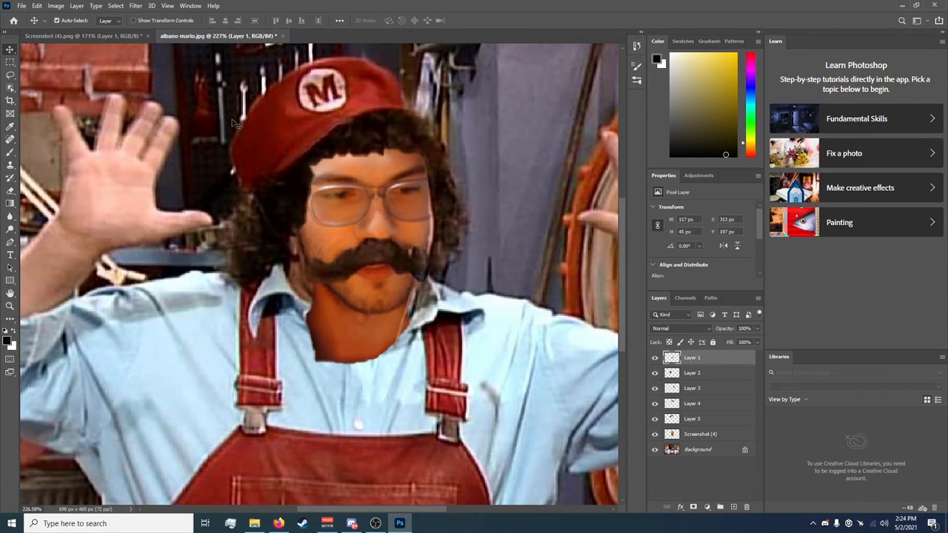
# Step: Free-transform the moustache on Layer 1 and erase its stray edge pixels, bringing it to about 112 × 44 px
pyautogui.click(21, 6)
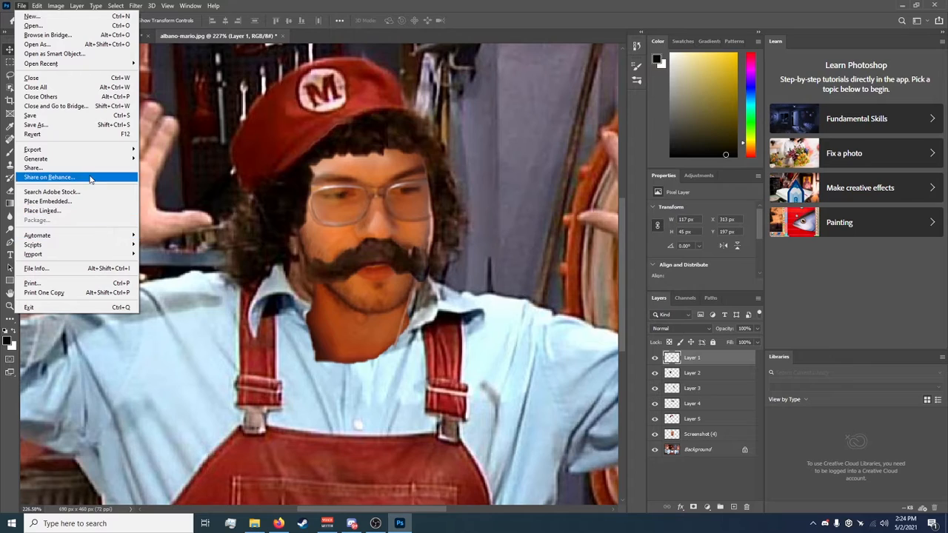
pyautogui.moveTo(36, 6)
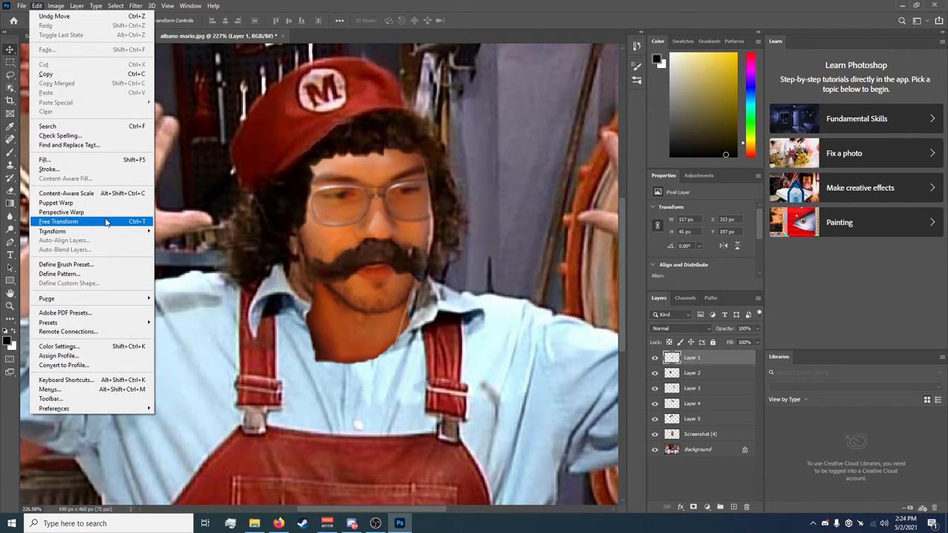
pyautogui.click(174, 245)
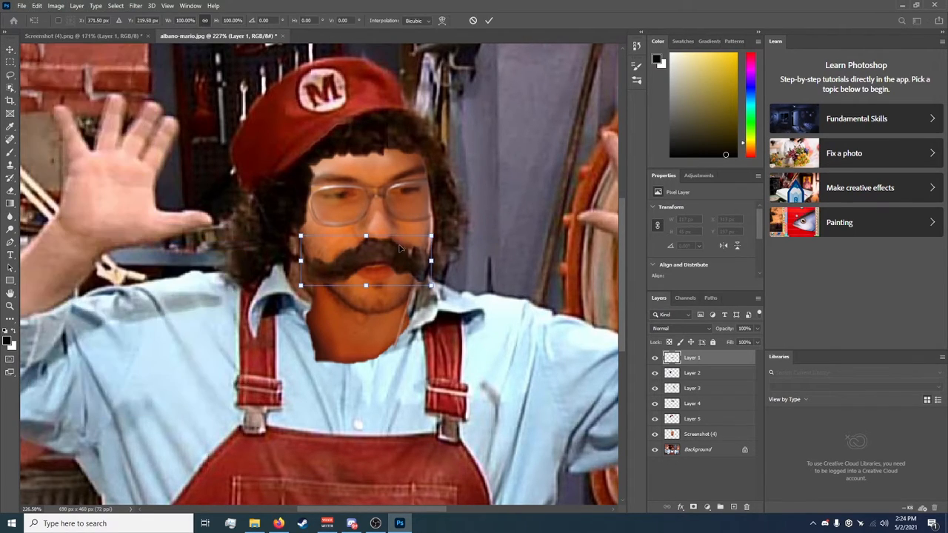
pyautogui.press('Return')
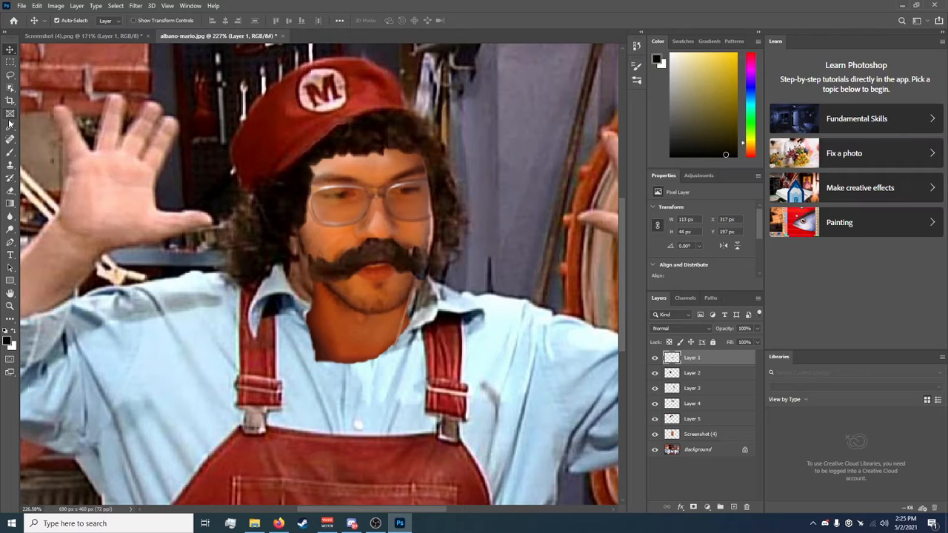
pyautogui.click(10, 190)
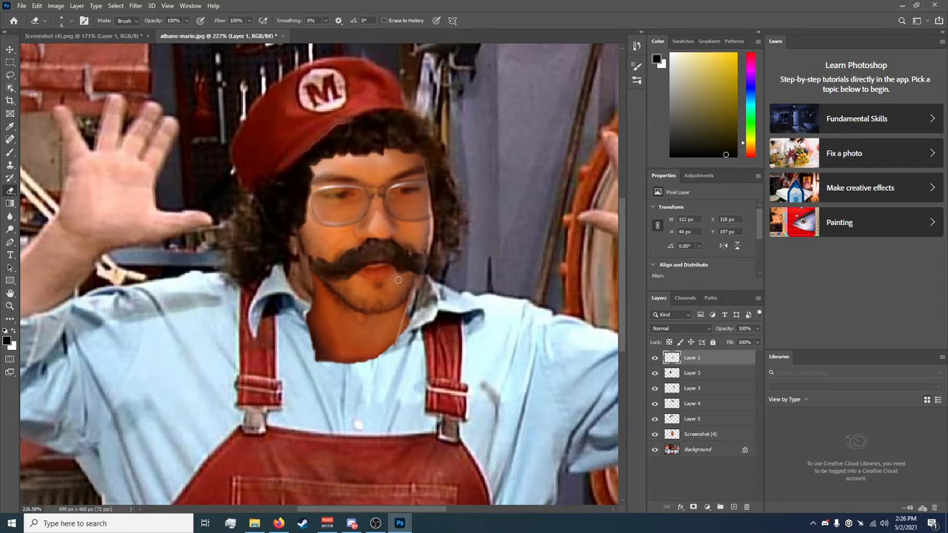
# Step: Trim the neck of the Screenshot (4) face layer along the shirt collar with lasso deletions and the Eraser, to about 205 px high
pyautogui.click(704, 437)
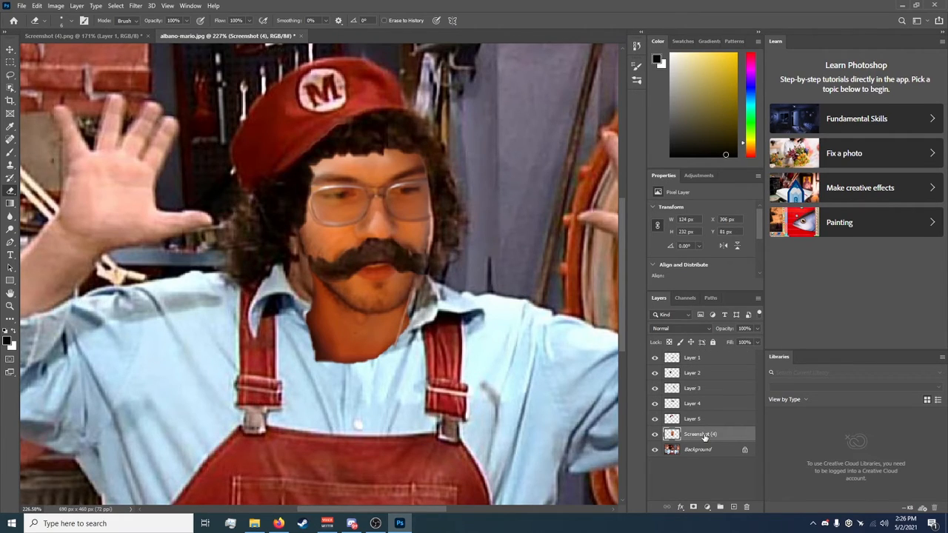
pyautogui.click(9, 74)
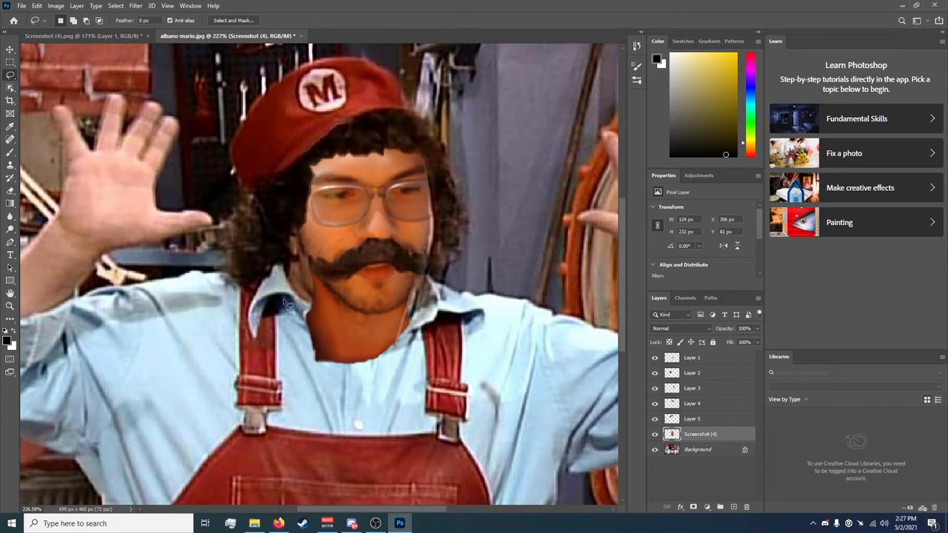
pyautogui.moveTo(288, 301); pyautogui.dragTo(304, 309)
pyautogui.moveTo(360, 352)
pyautogui.mouseDown()
pyautogui.moveTo(317, 381)
pyautogui.moveTo(289, 301)
pyautogui.mouseUp()
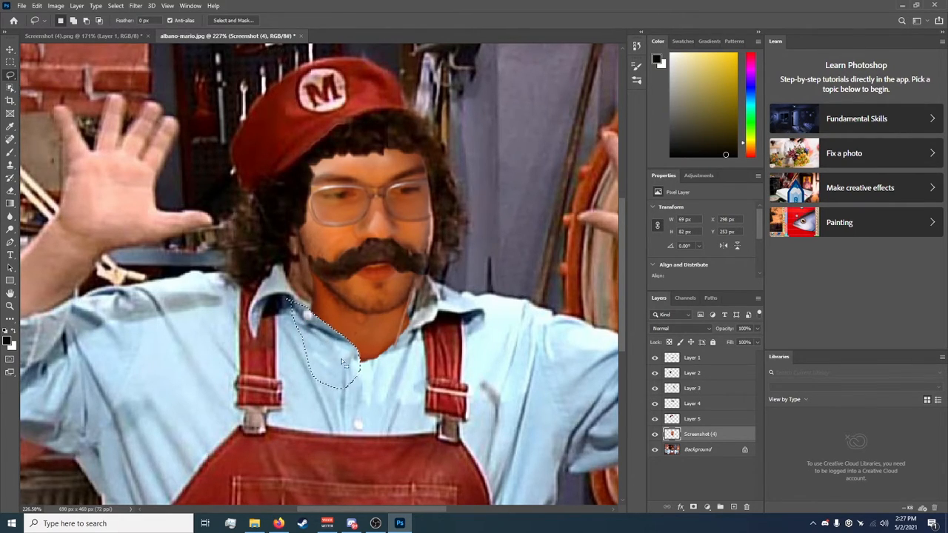
pyautogui.moveTo(329, 348); pyautogui.dragTo(380, 347)
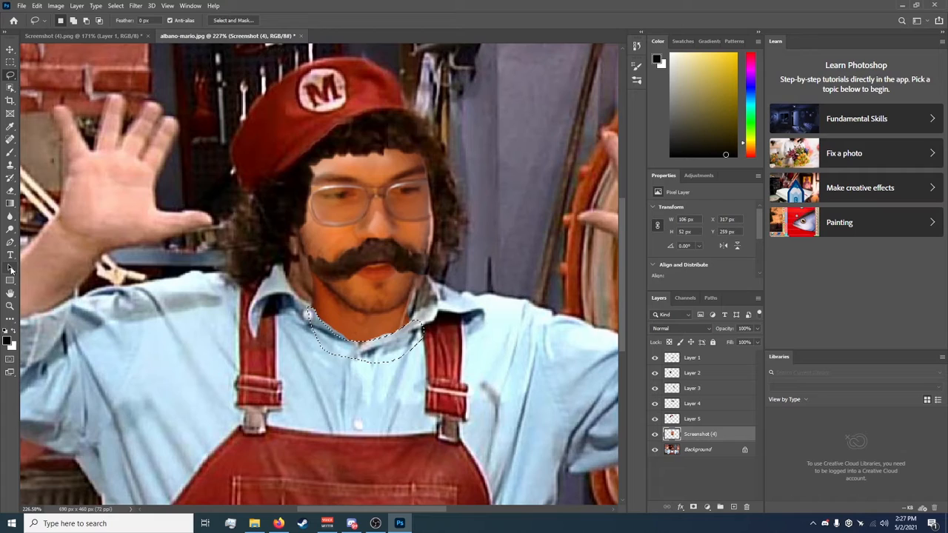
pyautogui.hotkey('ctrl', 'd')
pyautogui.click(10, 192)
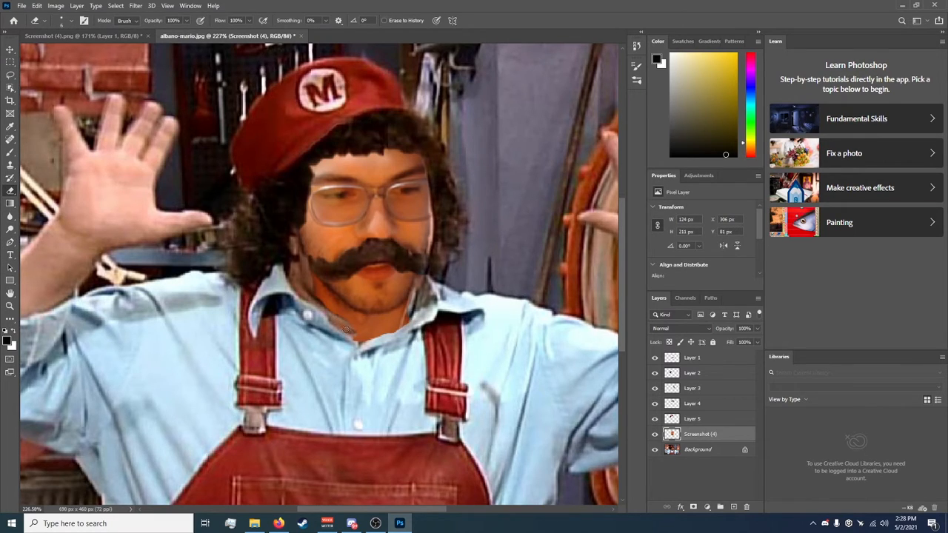
pyautogui.moveTo(342, 325)
pyautogui.mouseDown()
pyautogui.moveTo(395, 325)
pyautogui.moveTo(367, 339)
pyautogui.moveTo(414, 324)
pyautogui.moveTo(385, 336)
pyautogui.moveTo(408, 318)
pyautogui.moveTo(385, 332)
pyautogui.moveTo(403, 308)
pyautogui.mouseUp()
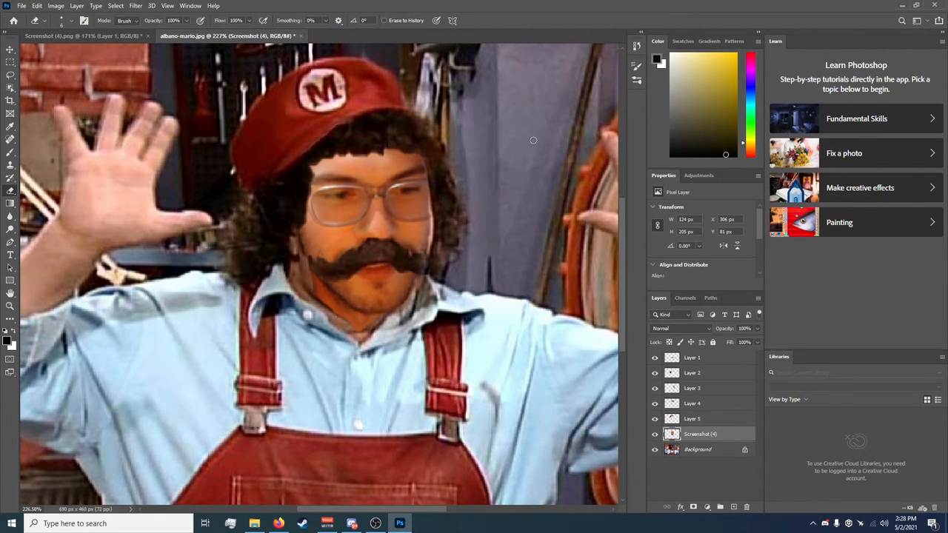
# Step: In Screenshot (4).png, object-select the glasses lens beside the blue background, copy it to its own layer and hide Layer 1
pyautogui.click(10, 49)
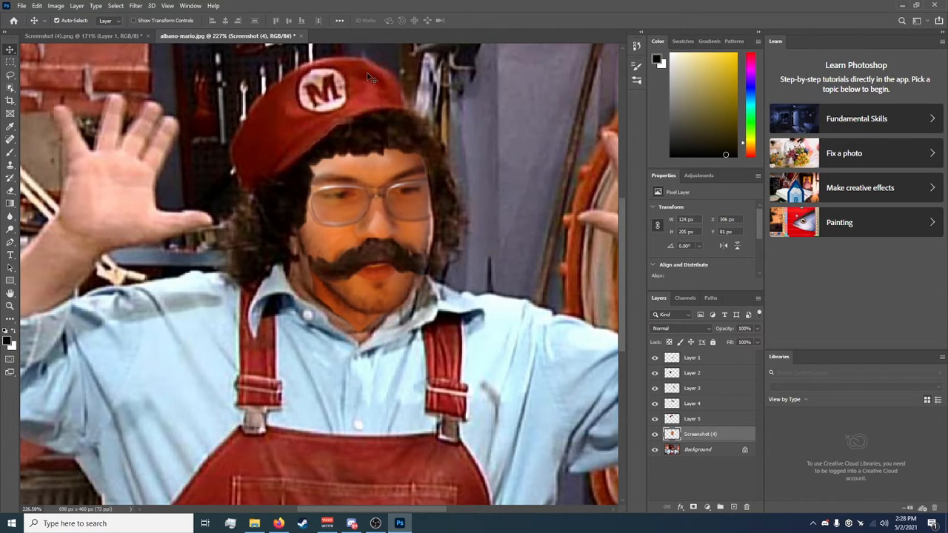
pyautogui.click(126, 37)
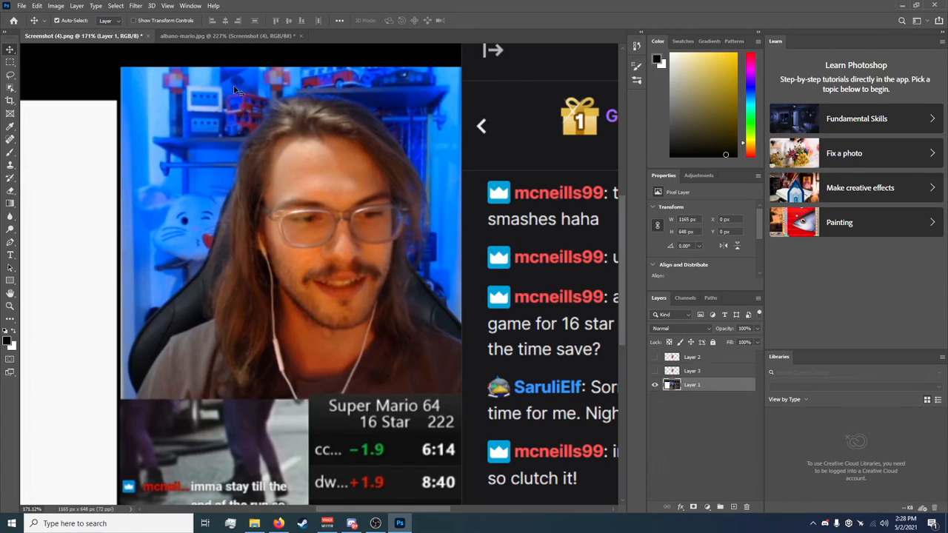
pyautogui.click(236, 40)
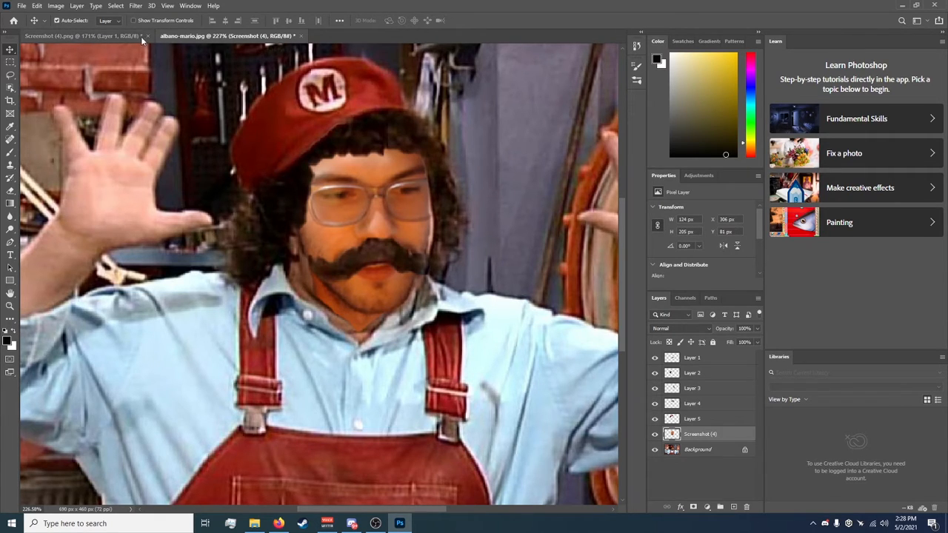
pyautogui.click(119, 34)
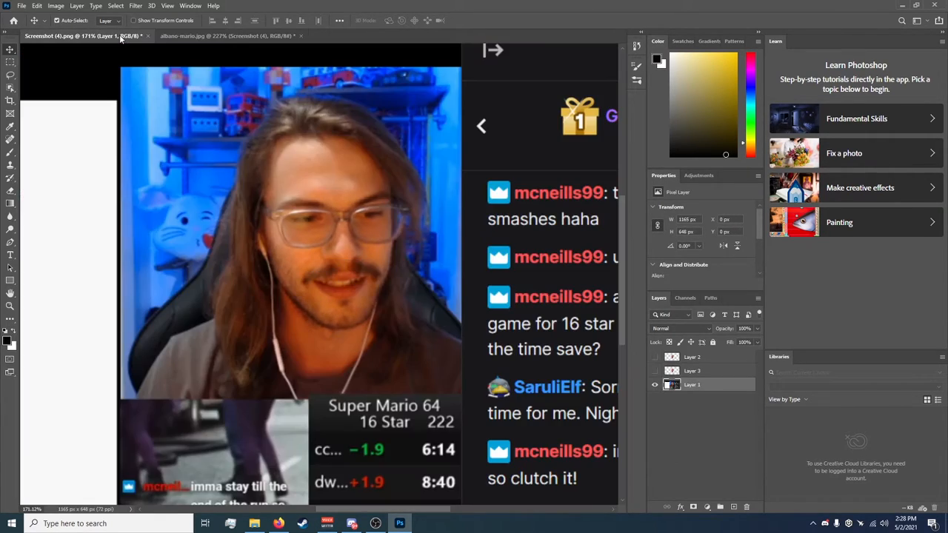
pyautogui.click(179, 35)
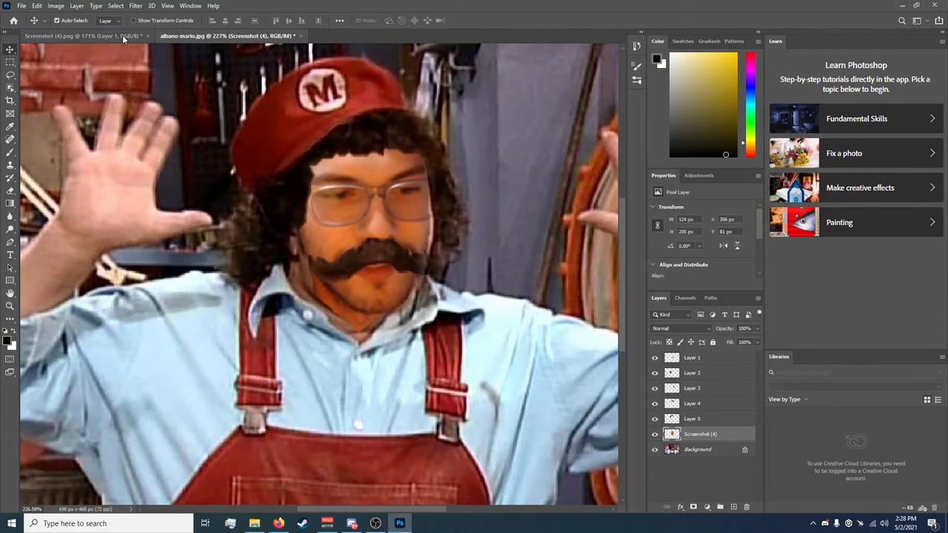
pyautogui.click(122, 35)
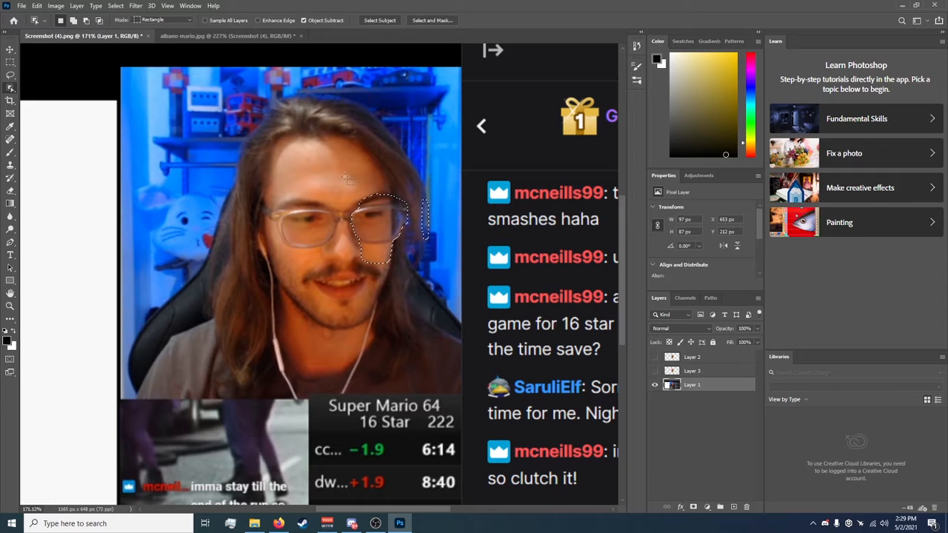
pyautogui.moveTo(332, 180); pyautogui.dragTo(425, 265)
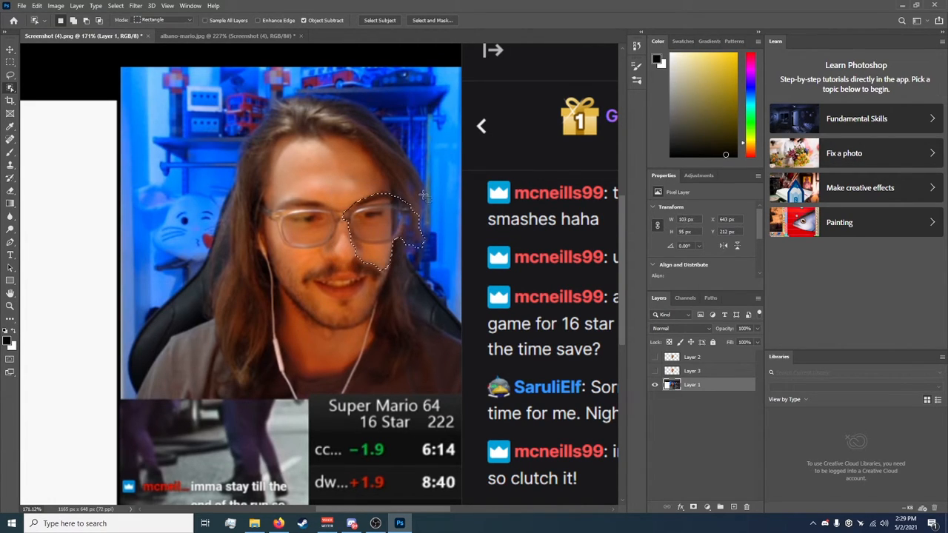
pyautogui.rightClick(389, 229)
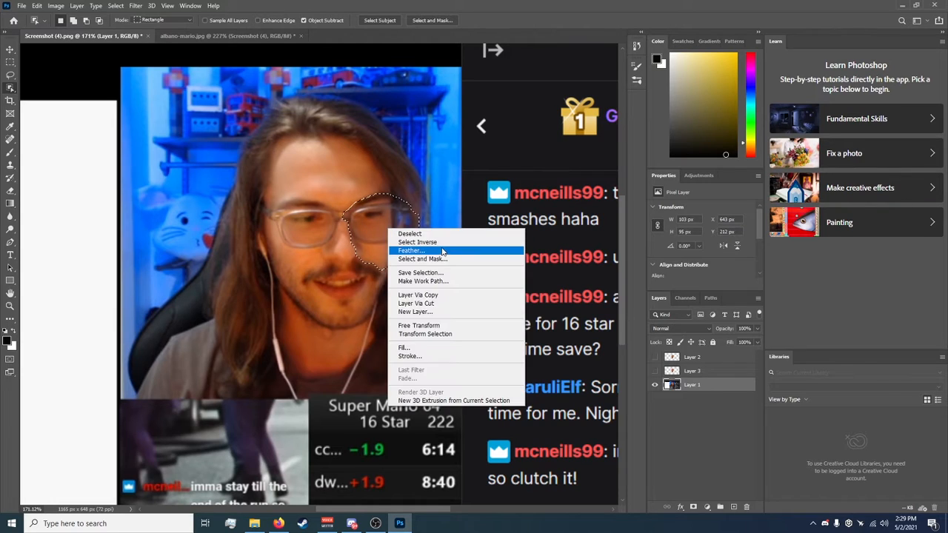
pyautogui.click(446, 297)
pyautogui.click(655, 399)
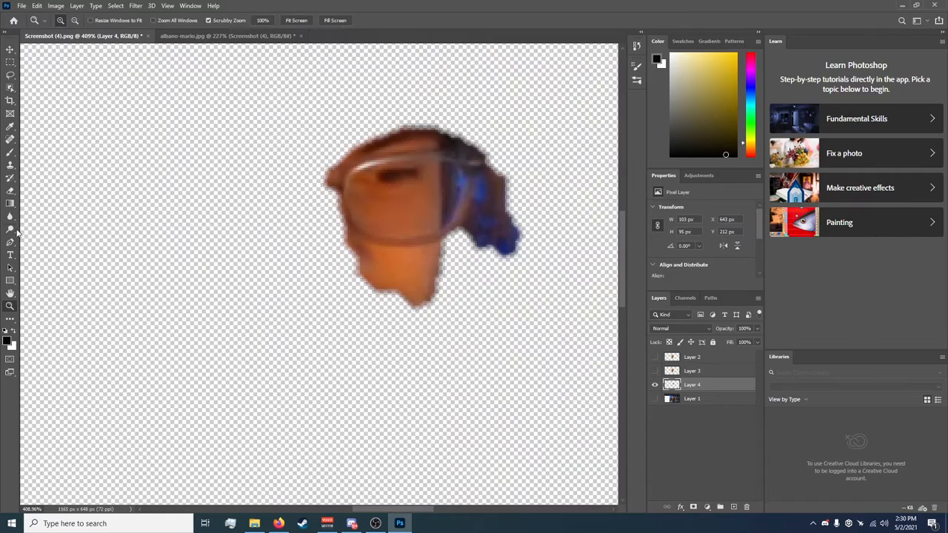
# Step: Erase the hair, background and cheek around the copied lens on Layer 4, leaving a piece of about 89 × 73 px
pyautogui.click(11, 192)
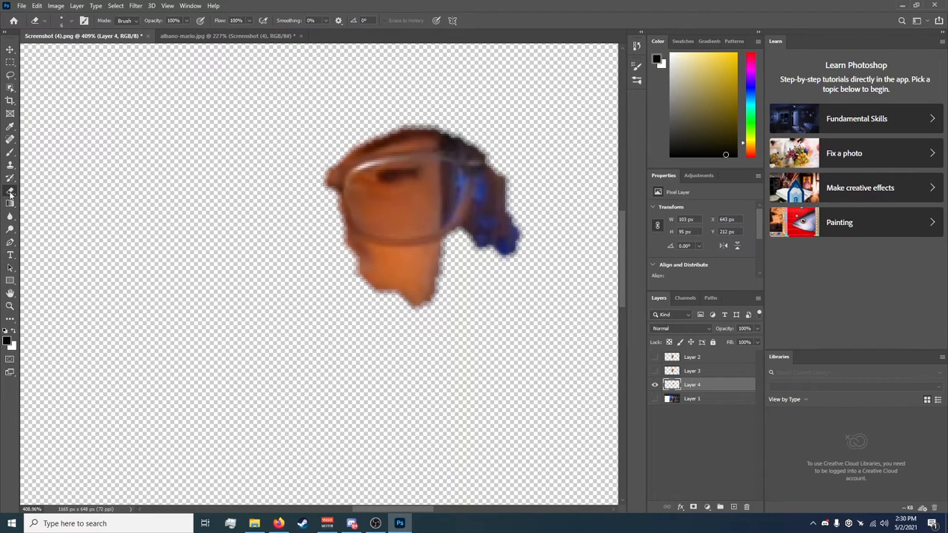
pyautogui.moveTo(501, 165)
pyautogui.mouseDown()
pyautogui.moveTo(470, 239)
pyautogui.moveTo(519, 184)
pyautogui.moveTo(517, 175)
pyautogui.moveTo(496, 222)
pyautogui.moveTo(512, 165)
pyautogui.moveTo(477, 241)
pyautogui.moveTo(518, 244)
pyautogui.mouseUp()
pyautogui.moveTo(462, 262)
pyautogui.mouseDown()
pyautogui.moveTo(360, 271)
pyautogui.moveTo(464, 277)
pyautogui.moveTo(438, 301)
pyautogui.moveTo(382, 281)
pyautogui.moveTo(470, 260)
pyautogui.moveTo(349, 260)
pyautogui.moveTo(427, 272)
pyautogui.mouseUp()
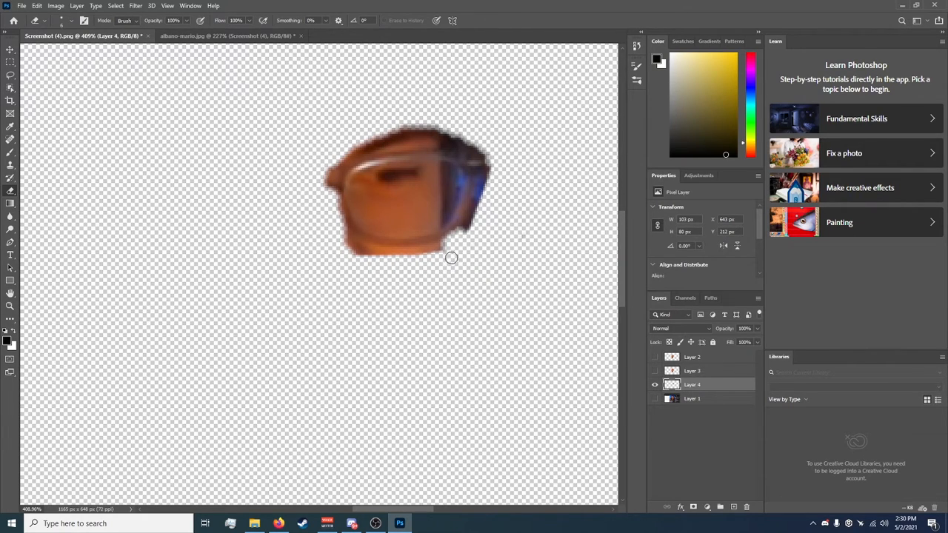
pyautogui.moveTo(292, 200); pyautogui.dragTo(495, 184)
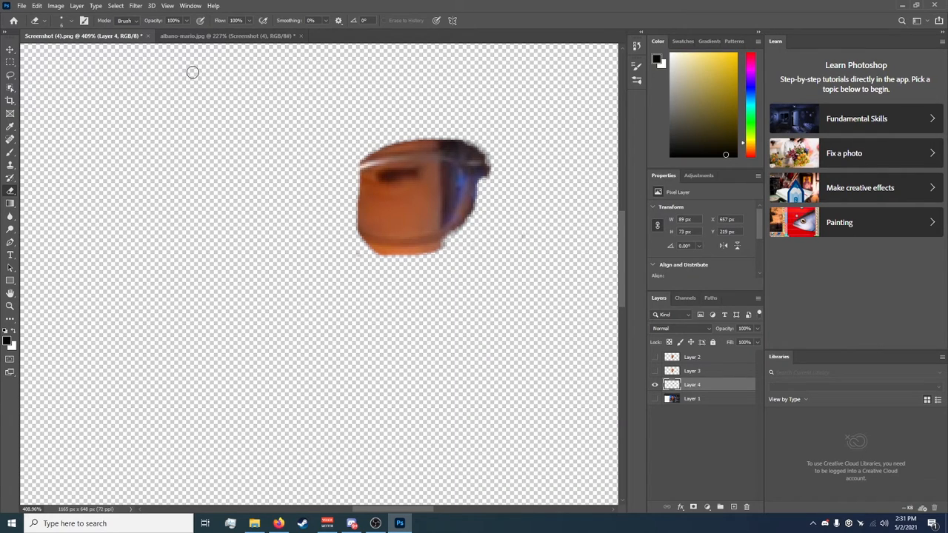
# Step: Shrink the Eraser brush and clear the blue background inside the outer part of the lens, keeping the glasses frame
pyautogui.click(71, 22)
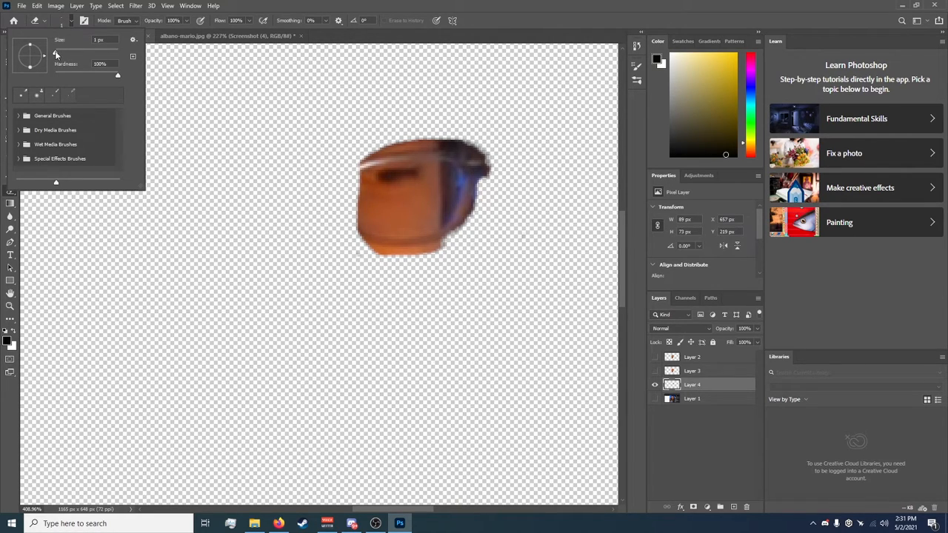
pyautogui.moveTo(56, 54); pyautogui.dragTo(56, 54)
pyautogui.click(454, 171)
pyautogui.moveTo(456, 193)
pyautogui.mouseDown()
pyautogui.moveTo(452, 207)
pyautogui.moveTo(449, 178)
pyautogui.moveTo(454, 197)
pyautogui.moveTo(485, 186)
pyautogui.moveTo(490, 162)
pyautogui.moveTo(467, 221)
pyautogui.moveTo(475, 215)
pyautogui.mouseUp()
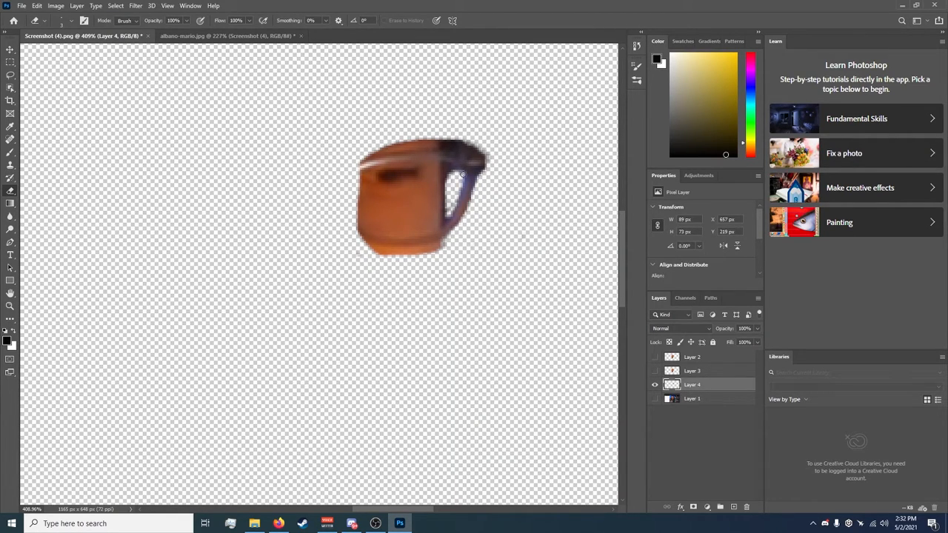
pyautogui.moveTo(462, 174); pyautogui.dragTo(449, 216)
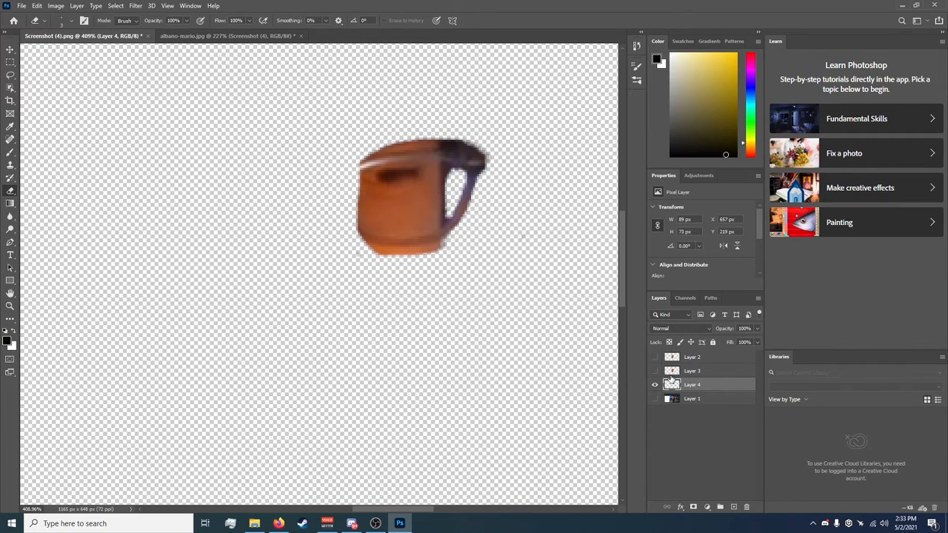
pyautogui.click(36, 6)
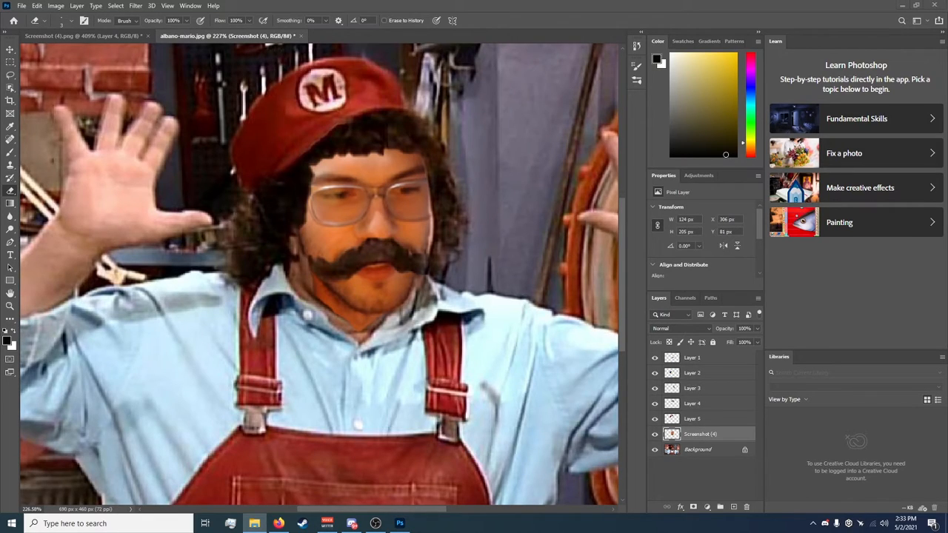
pyautogui.moveTo(947, 167); pyautogui.dragTo(944, 124)
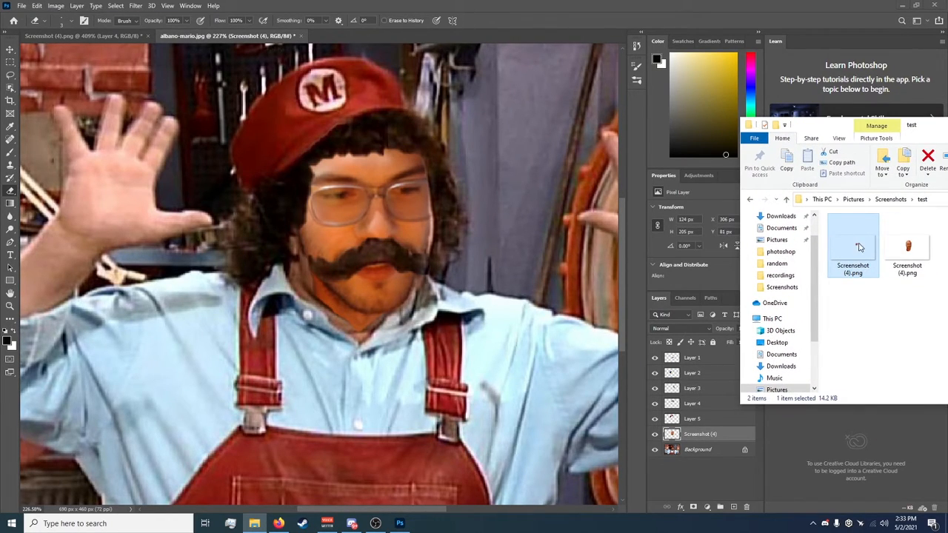
pyautogui.moveTo(859, 246); pyautogui.dragTo(647, 233)
pyautogui.moveTo(447, 228); pyautogui.dragTo(192, 327)
pyautogui.click(254, 523)
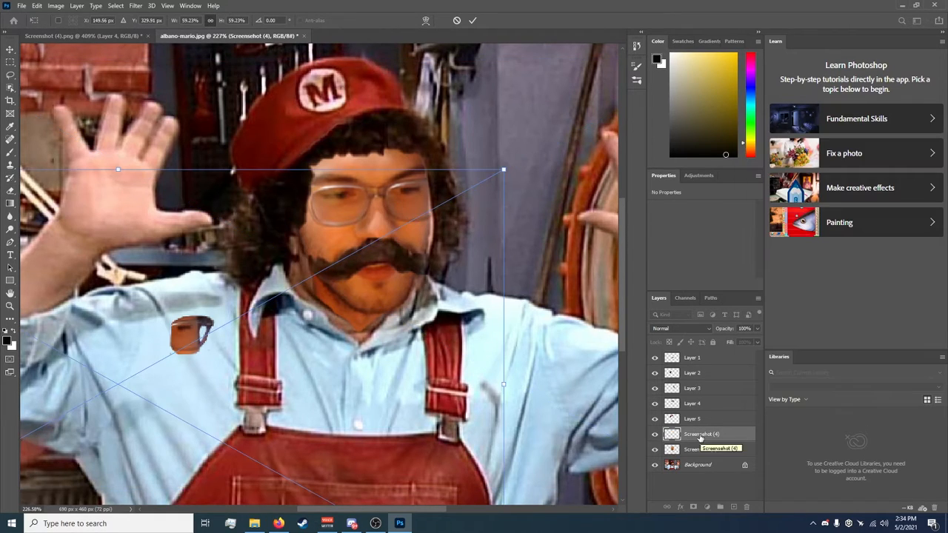
# Step: Scale the placed lens piece to about 73 × 61 px over the face's matching lens, stacked above Layer 3
pyautogui.moveTo(502, 169); pyautogui.dragTo(644, 49)
pyautogui.moveTo(143, 194); pyautogui.dragTo(125, 204)
pyautogui.moveTo(464, 511); pyautogui.dragTo(452, 512)
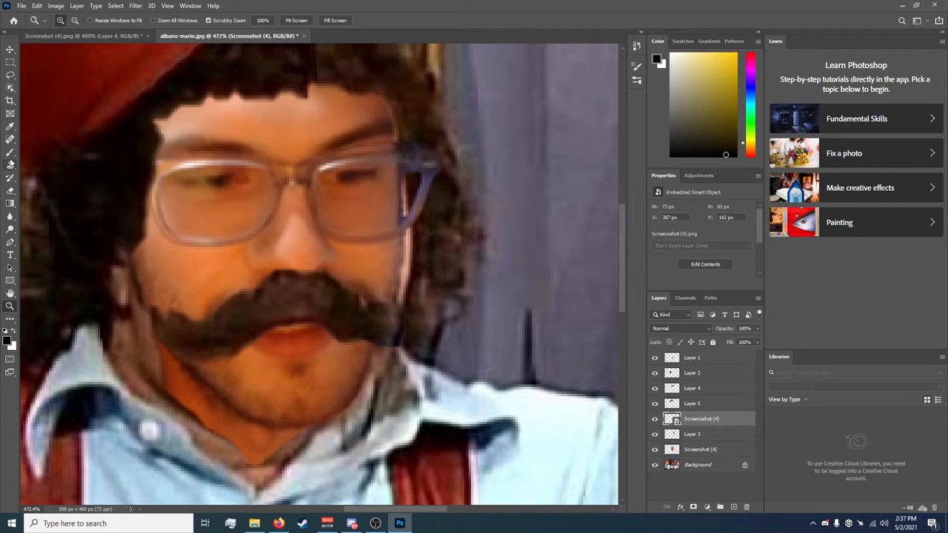
# Step: Sample the pale highlight on the glasses rim as the foreground colour and rasterize the Screenseshot (4) layer for brush painting
pyautogui.click(14, 127)
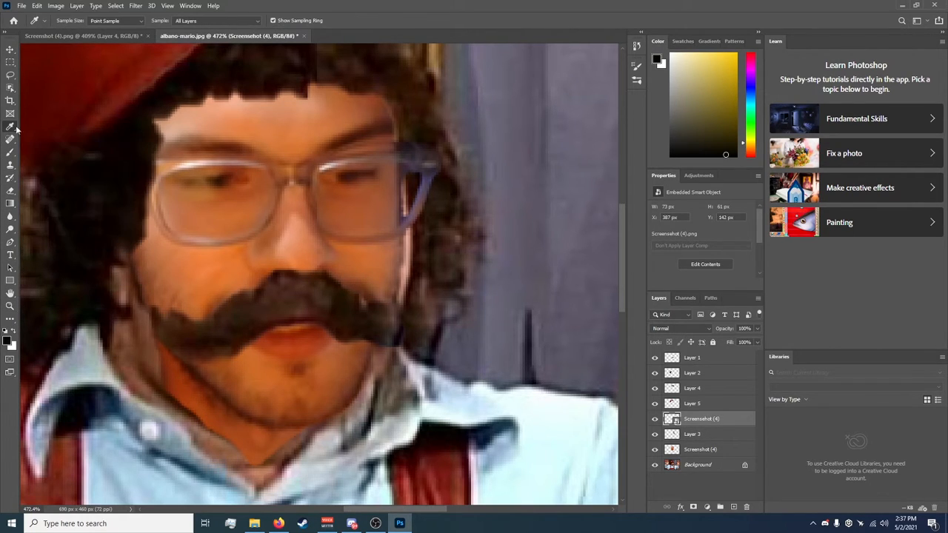
pyautogui.click(328, 164)
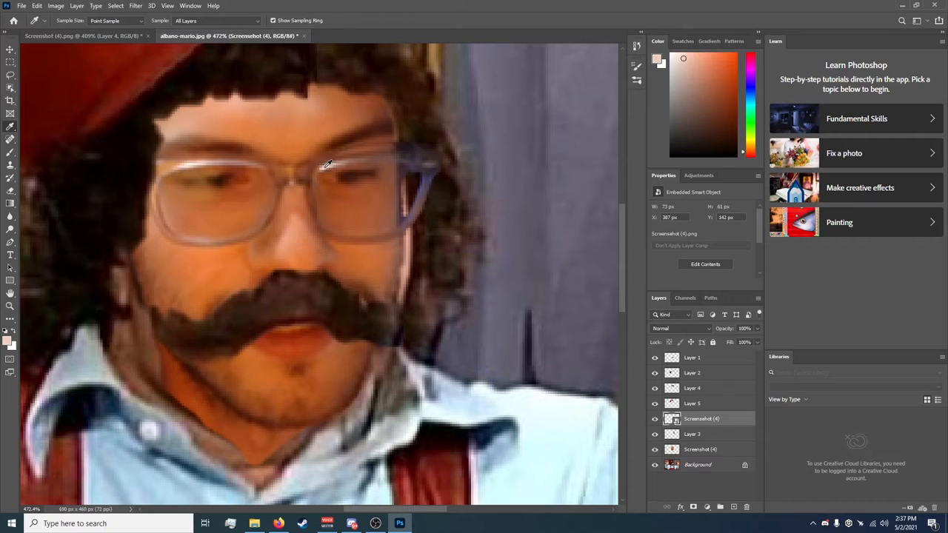
pyautogui.click(11, 153)
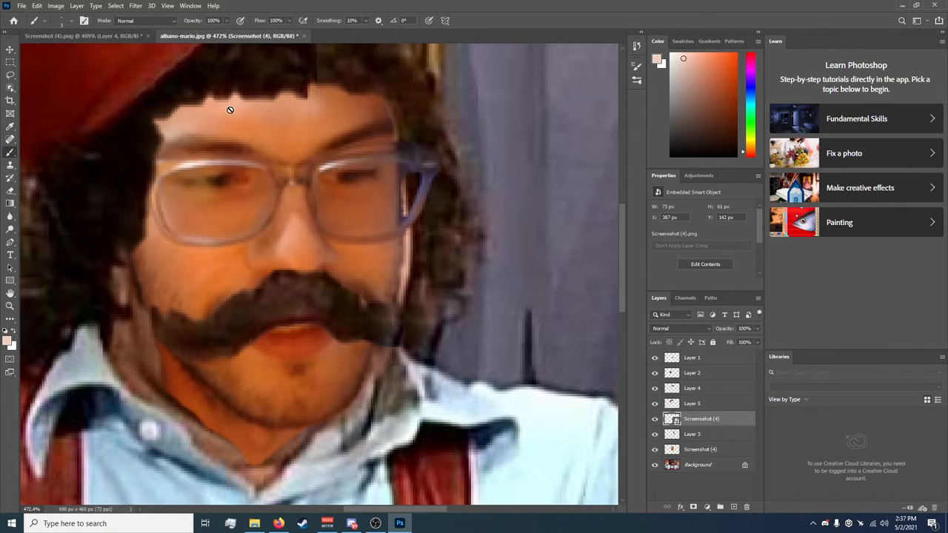
pyautogui.click(295, 168)
pyautogui.press('Return')
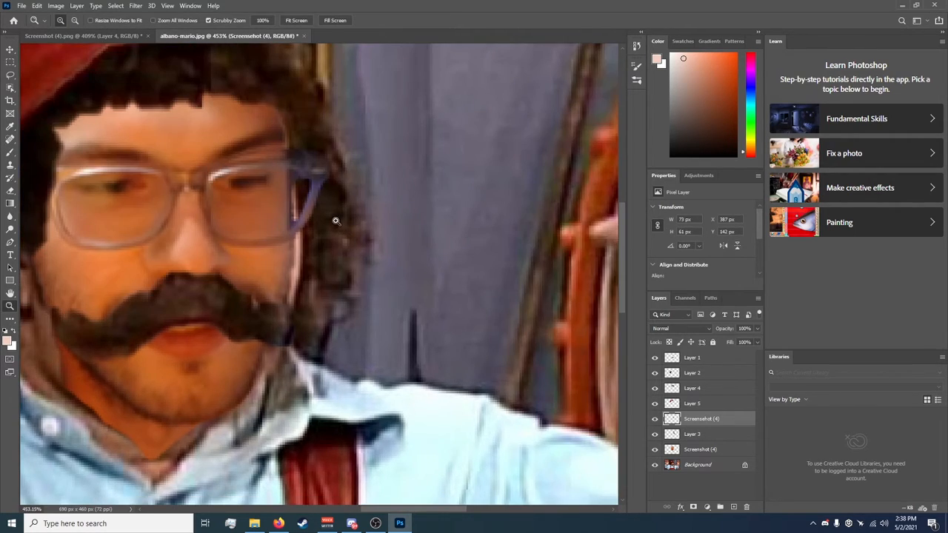
pyautogui.moveTo(341, 219); pyautogui.dragTo(344, 220)
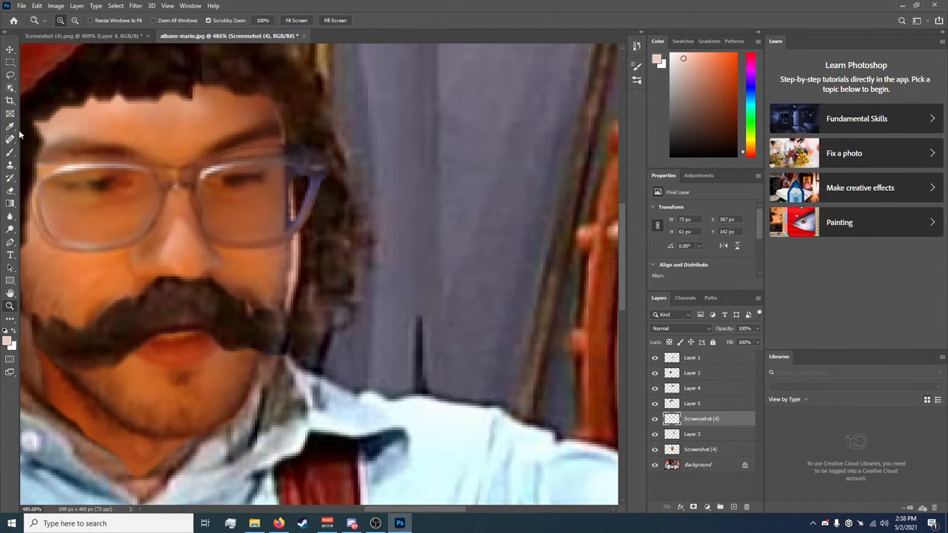
# Step: Switch to the Eraser for the Screenseshot (4) layer and open its brush size for editing
pyautogui.press('v')
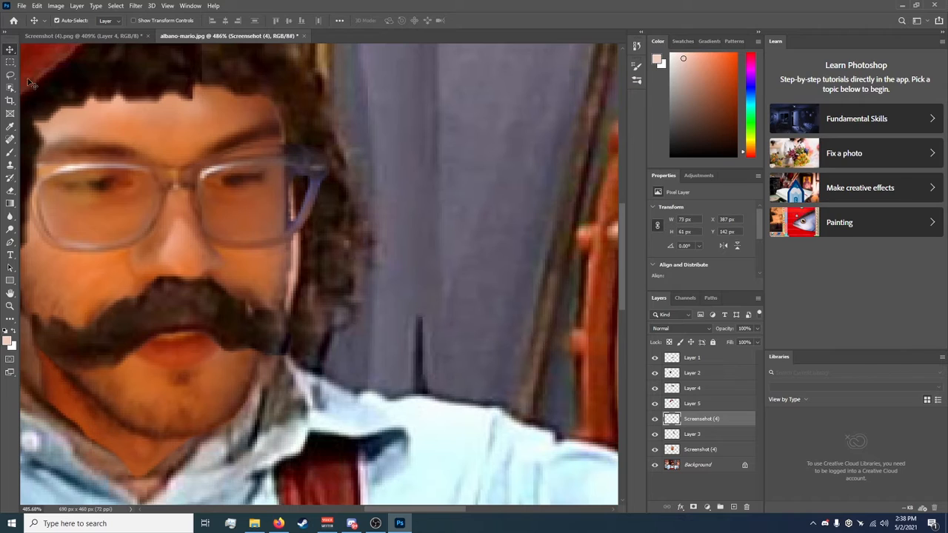
pyautogui.click(10, 190)
pyautogui.click(68, 20)
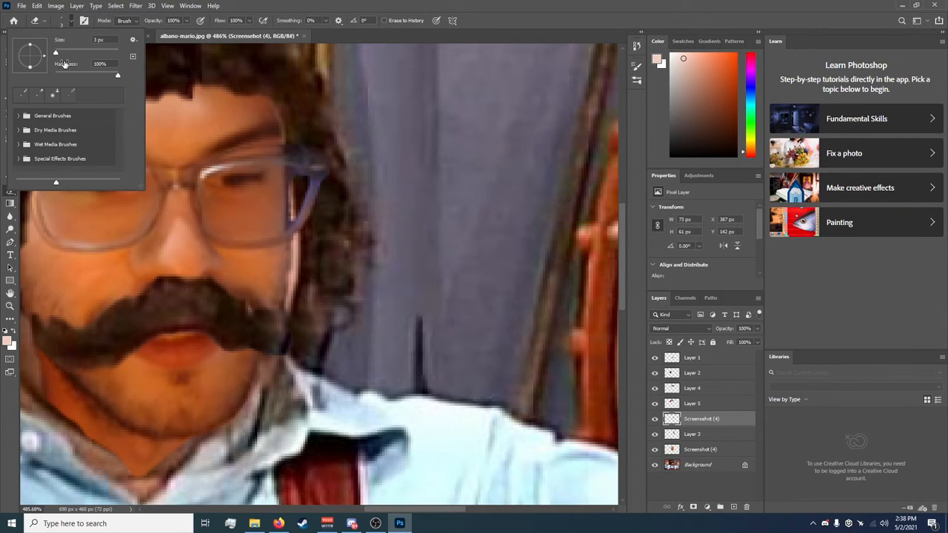
pyautogui.click(99, 39)
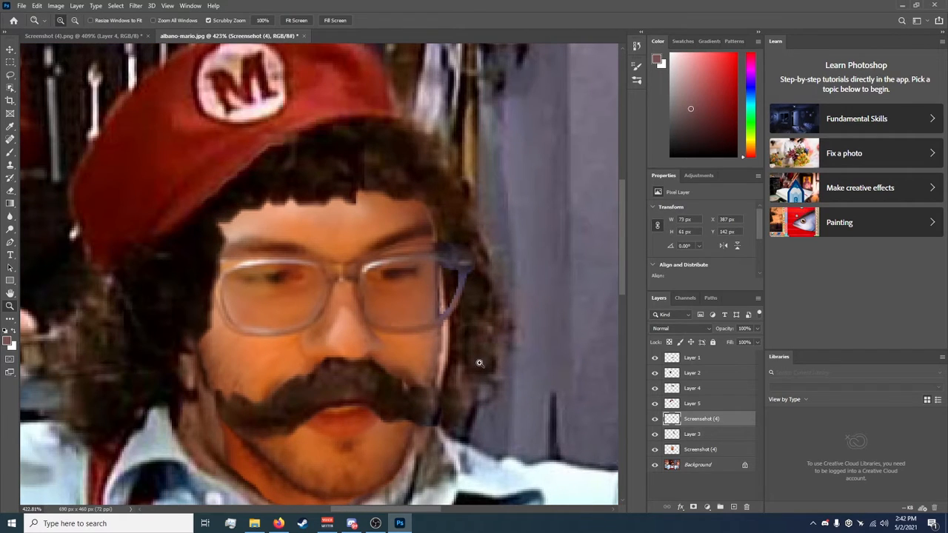
pyautogui.moveTo(479, 359); pyautogui.dragTo(469, 355)
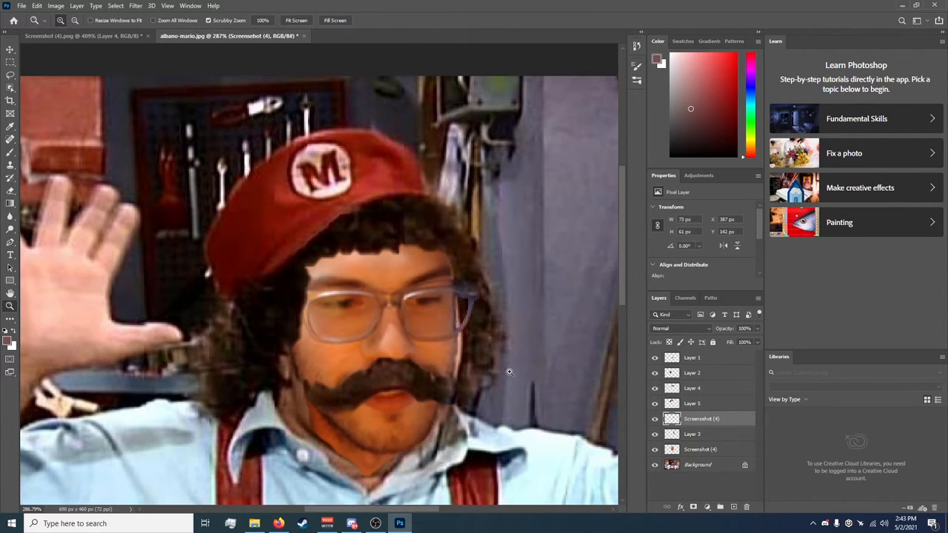
pyautogui.moveTo(510, 372); pyautogui.dragTo(519, 363)
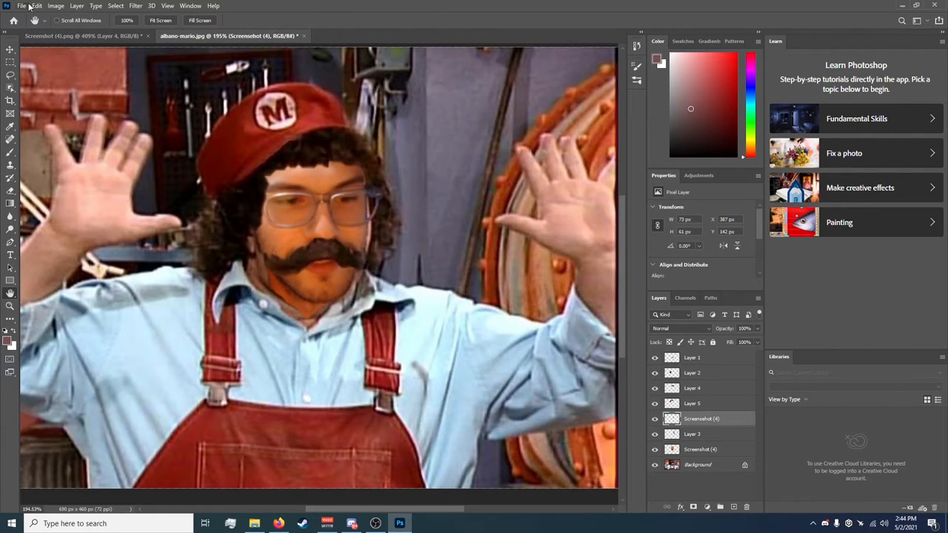
pyautogui.click(23, 6)
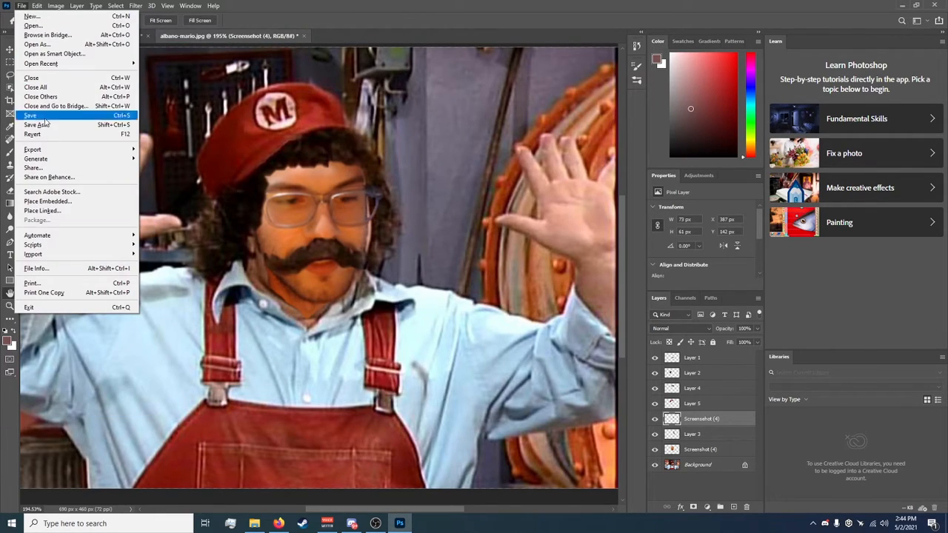
pyautogui.moveTo(118, 150)
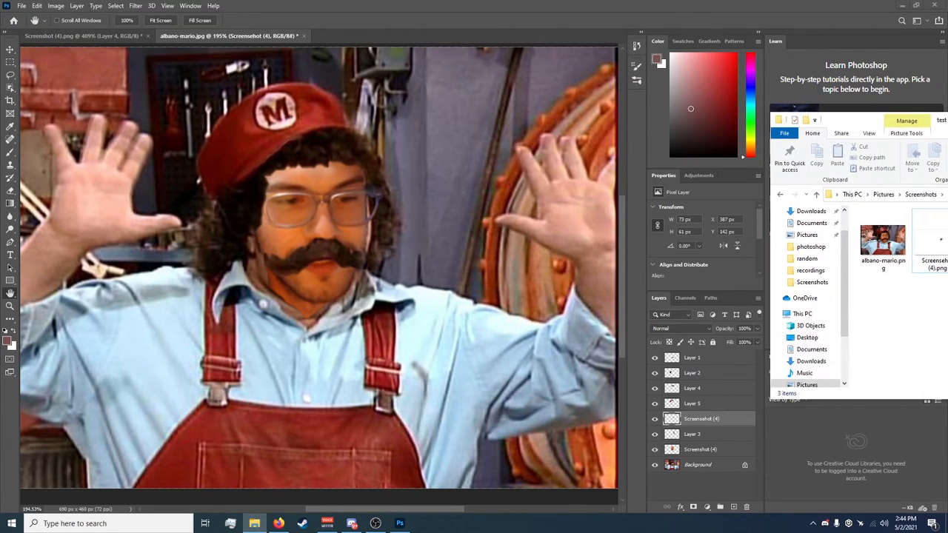
pyautogui.moveTo(883, 240); pyautogui.dragTo(739, 405)
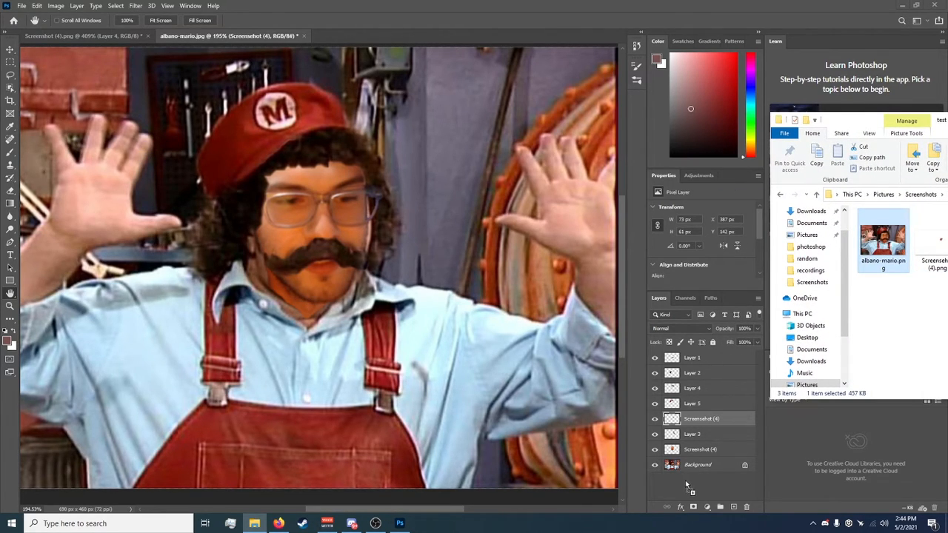
pyautogui.moveTo(687, 487); pyautogui.dragTo(679, 483)
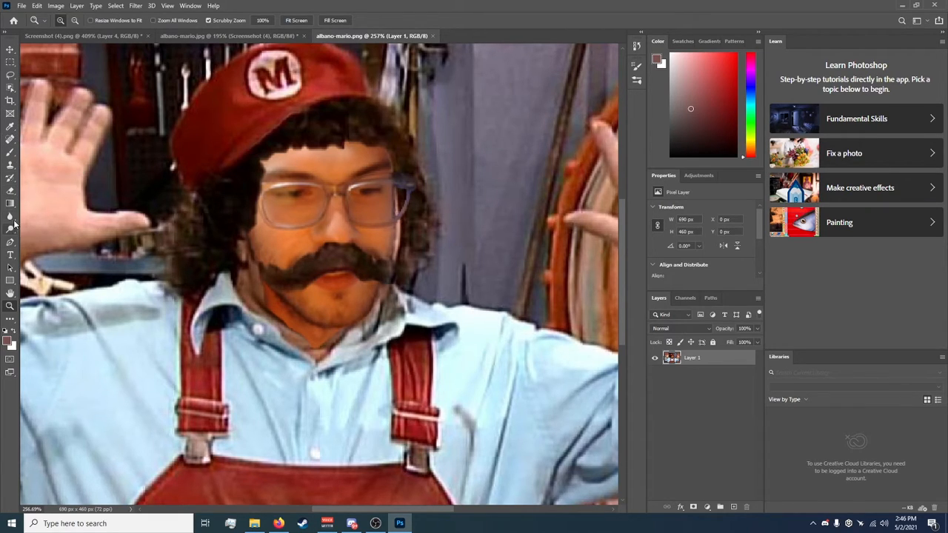
# Step: Retouch the chin and its lower edge above the neck with the Clone Stamp
pyautogui.click(10, 168)
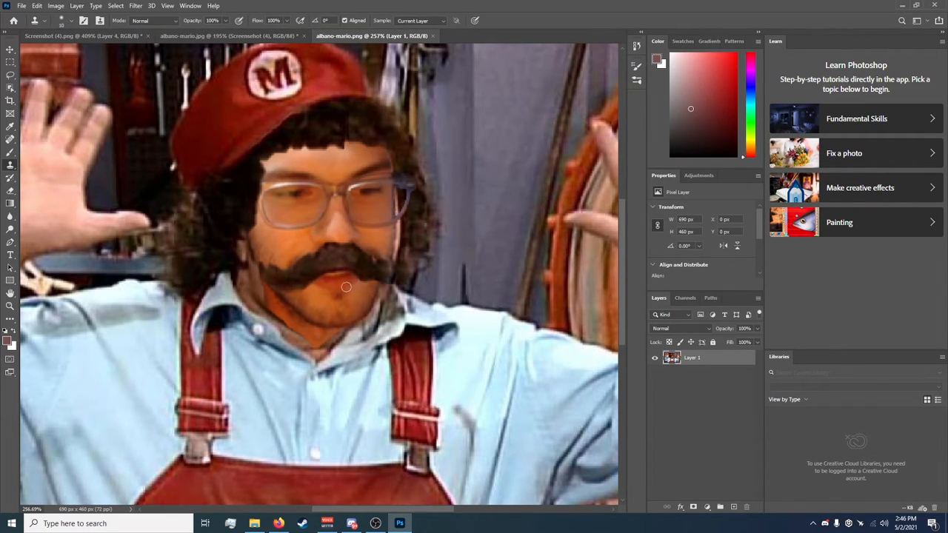
pyautogui.click(319, 299)
pyautogui.click(341, 332)
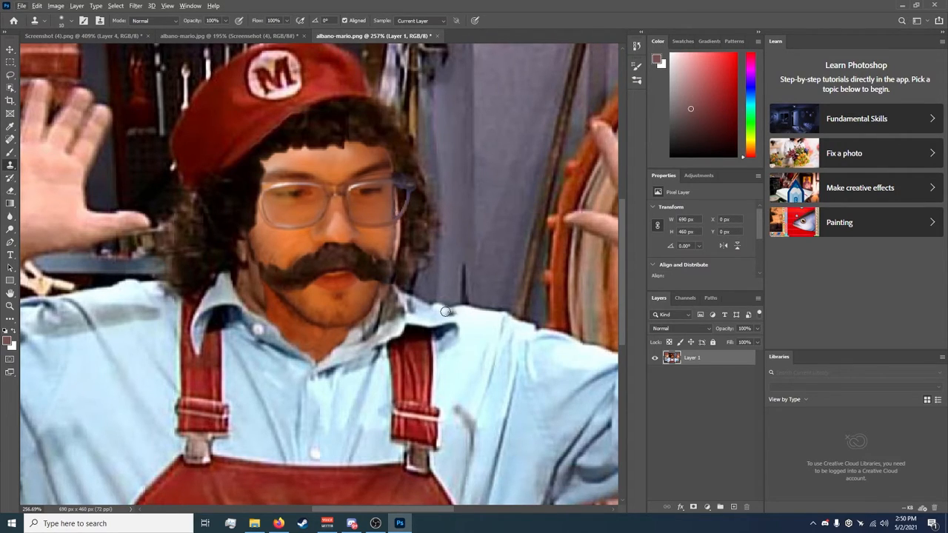
# Step: Clone skin over the uneven jaw and neck edge between the moustache tip and the shirt collar on the hand-raised, cap-brim side
pyautogui.keyDown('alt'); pyautogui.click(266, 256); pyautogui.keyUp('alt')
pyautogui.click(263, 287)
pyautogui.keyDown('alt'); pyautogui.click(278, 310); pyautogui.keyUp('alt')
pyautogui.moveTo(264, 309); pyautogui.dragTo(260, 305)
pyautogui.keyDown('alt'); pyautogui.click(239, 288); pyautogui.keyUp('alt')
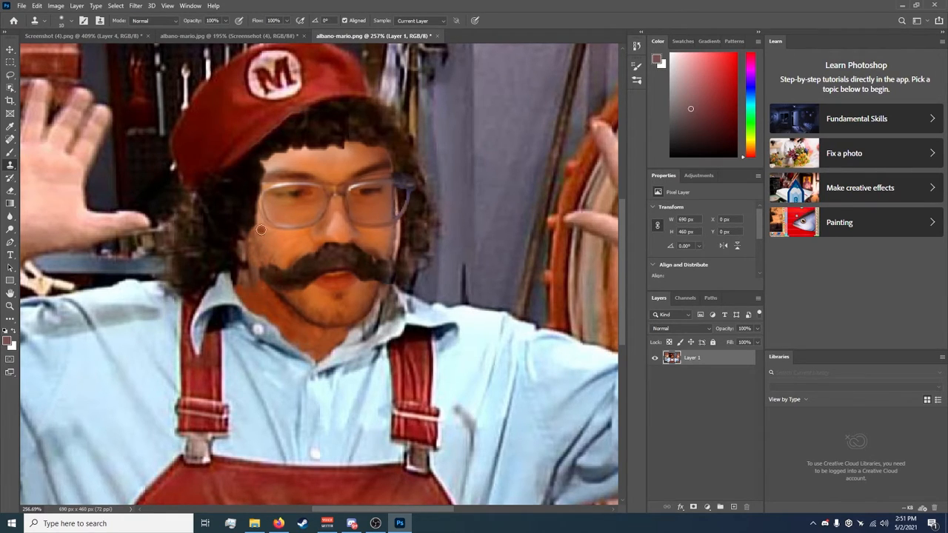
pyautogui.click(259, 301)
pyautogui.click(256, 298)
pyautogui.keyDown('alt'); pyautogui.click(246, 281); pyautogui.keyUp('alt')
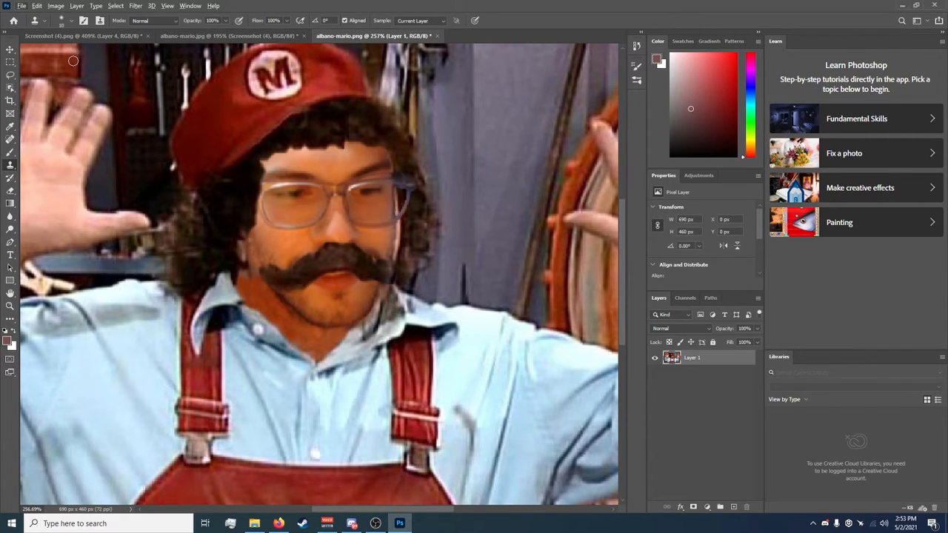
# Step: Set the Clone Stamp brush to 20 px and clone dark curls over the gap between the hair, cheek and neck
pyautogui.click(72, 21)
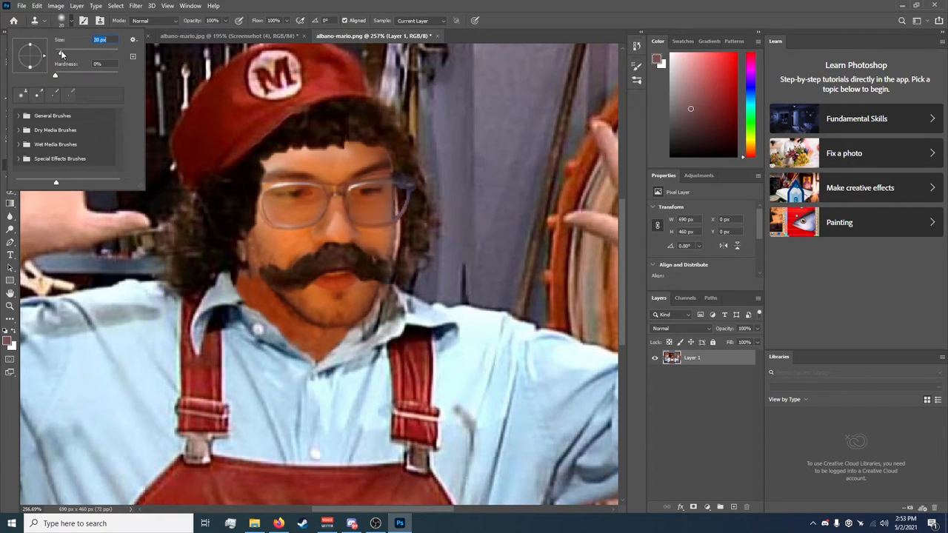
pyautogui.click(221, 198)
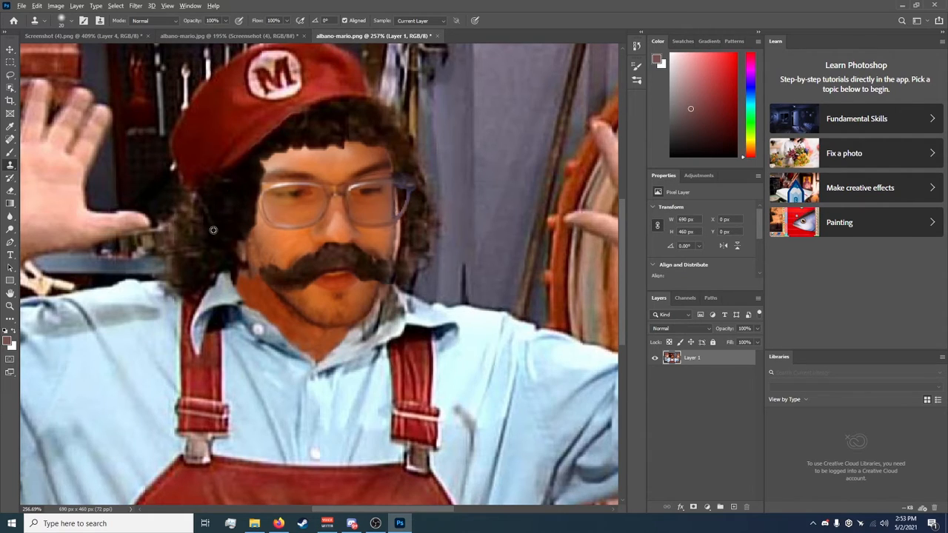
pyautogui.keyDown('alt'); pyautogui.click(214, 230); pyautogui.keyUp('alt')
pyautogui.click(243, 250)
pyautogui.keyDown('alt'); pyautogui.click(225, 236); pyautogui.keyUp('alt')
pyautogui.moveTo(243, 249)
pyautogui.mouseDown()
pyautogui.moveTo(237, 282)
pyautogui.moveTo(216, 276)
pyautogui.mouseUp()
pyautogui.keyDown('alt'); pyautogui.click(229, 229); pyautogui.keyUp('alt')
pyautogui.keyDown('alt'); pyautogui.click(220, 197); pyautogui.keyUp('alt')
pyautogui.keyDown('alt'); pyautogui.click(236, 191); pyautogui.keyUp('alt')
pyautogui.click(220, 278)
pyautogui.keyDown('alt'); pyautogui.click(229, 242); pyautogui.keyUp('alt')
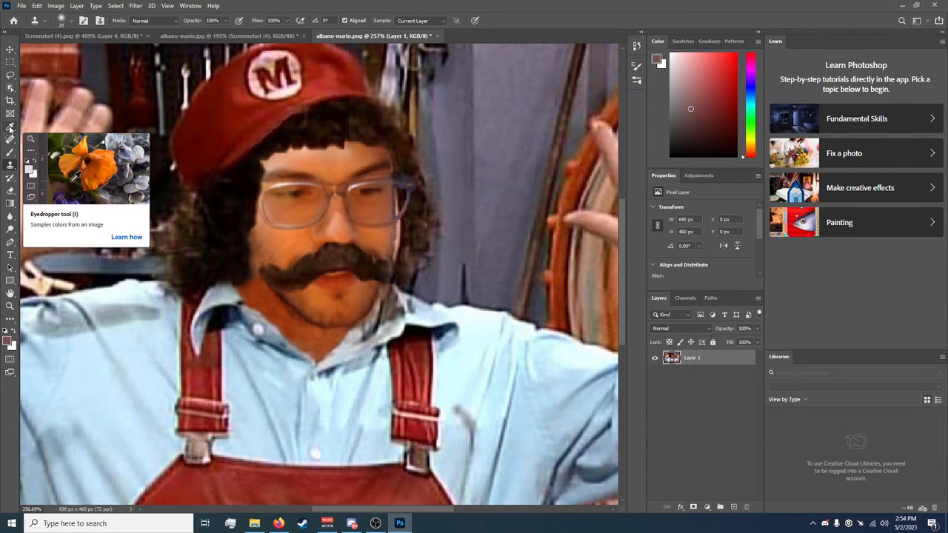
# Step: Set the Clone Stamp brush to 10 px and clone cheek skin over the pale strip along the face edge below the glasses
pyautogui.press('[')
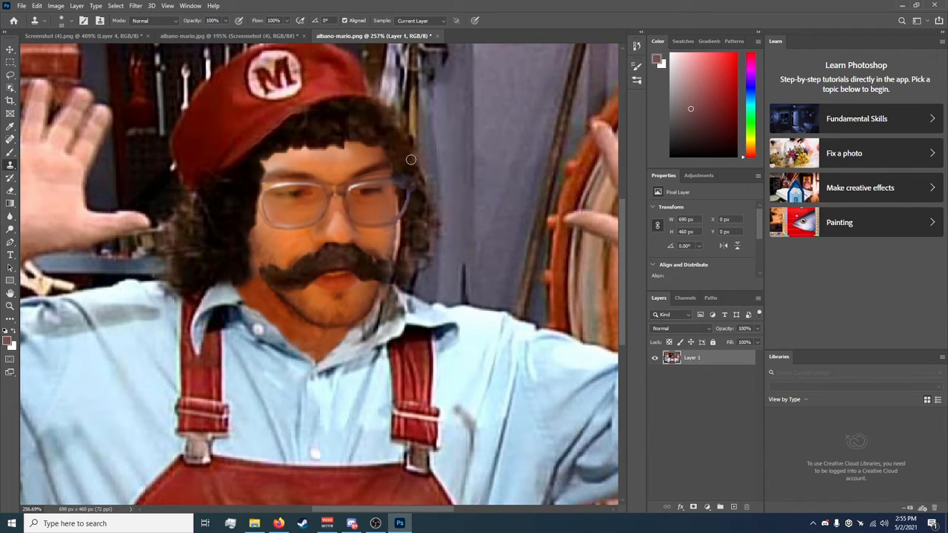
pyautogui.click(72, 21)
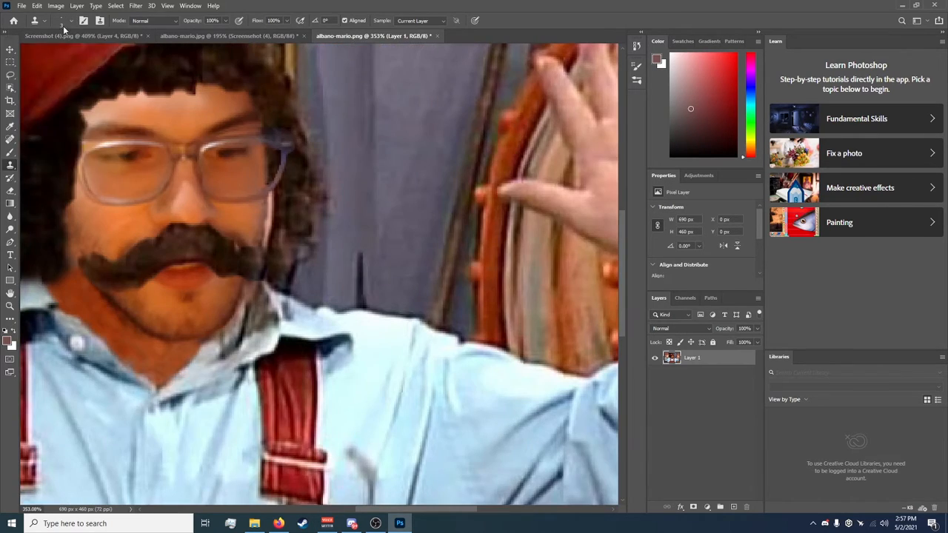
pyautogui.click(64, 24)
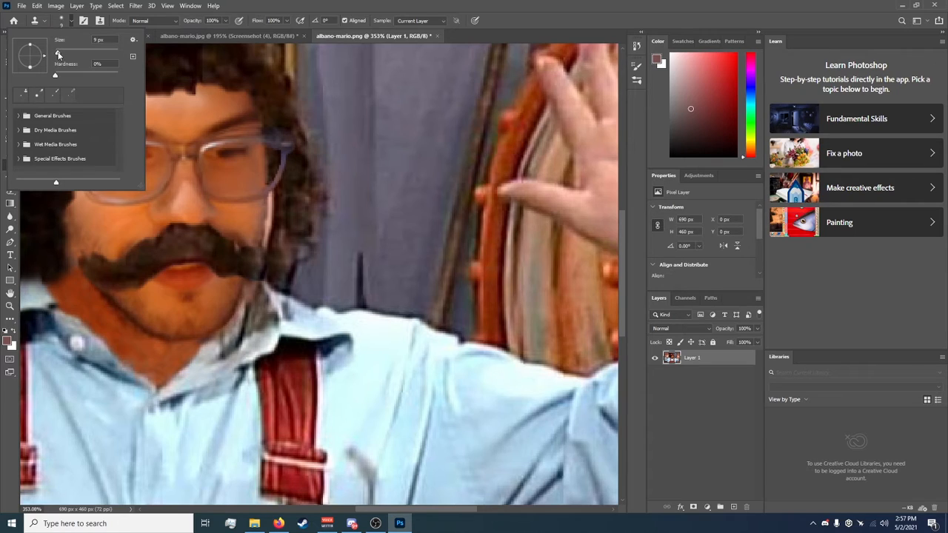
pyautogui.click(59, 55)
pyautogui.keyDown('alt'); pyautogui.click(261, 209); pyautogui.keyUp('alt')
pyautogui.click(271, 204)
pyautogui.keyDown('alt'); pyautogui.click(259, 210); pyautogui.keyUp('alt')
pyautogui.moveTo(272, 201); pyautogui.dragTo(265, 232)
pyautogui.keyDown('alt'); pyautogui.click(264, 217); pyautogui.keyUp('alt')
pyautogui.click(271, 222)
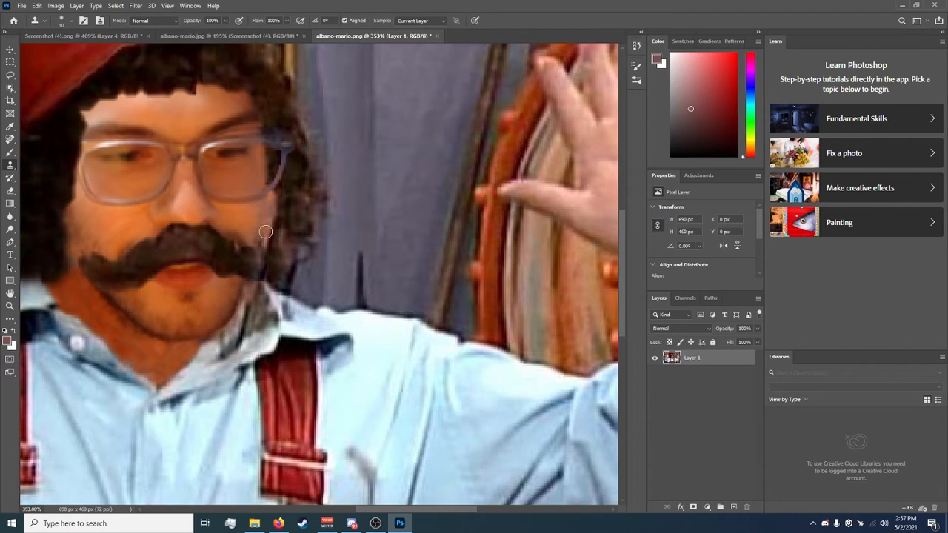
# Step: Clone dark hair down along the outer cheek edge, from the glasses to the moustache tip
pyautogui.keyDown('alt'); pyautogui.click(298, 182); pyautogui.keyUp('alt')
pyautogui.moveTo(274, 197)
pyautogui.mouseDown()
pyautogui.moveTo(275, 235)
pyautogui.moveTo(286, 241)
pyautogui.mouseUp()
pyautogui.keyDown('alt'); pyautogui.click(293, 183); pyautogui.keyUp('alt')
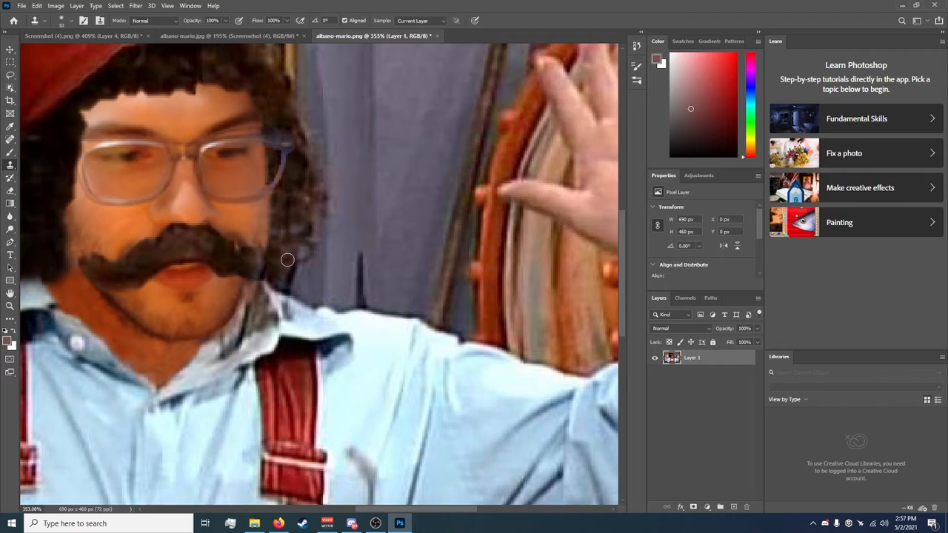
pyautogui.press('z')
pyautogui.moveTo(406, 259); pyautogui.dragTo(377, 260)
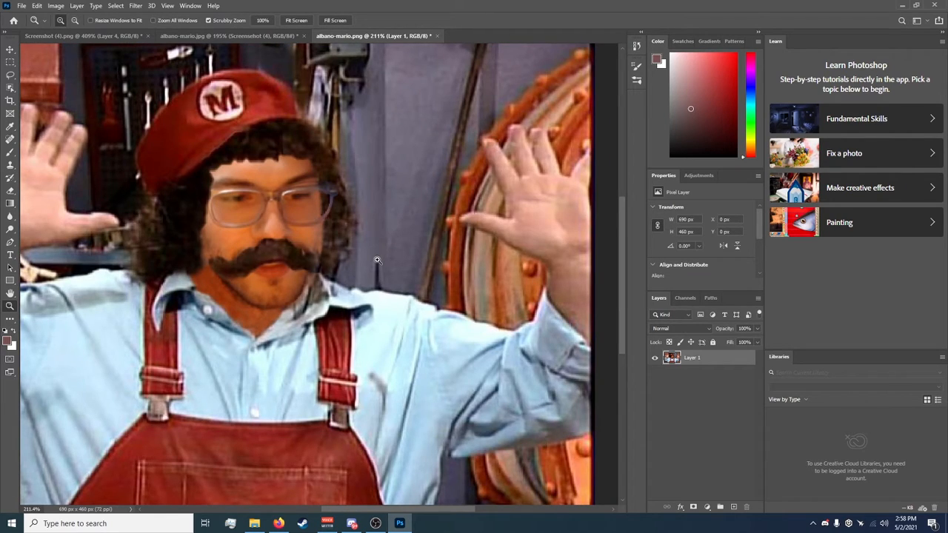
pyautogui.moveTo(377, 260); pyautogui.dragTo(407, 260)
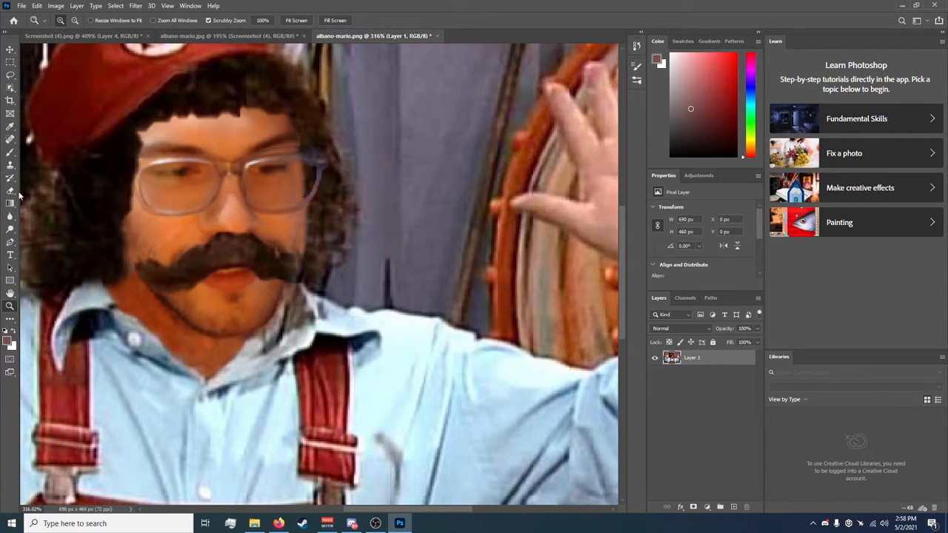
# Step: Set the Clone Stamp brush to 14 px and clone moustache hair over its faded tip beside the curls
pyautogui.click(10, 164)
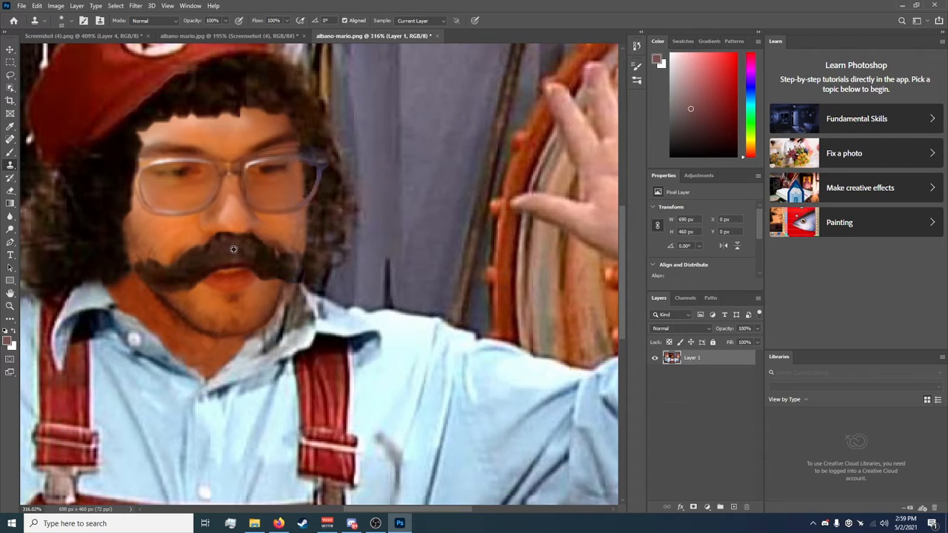
pyautogui.click(70, 25)
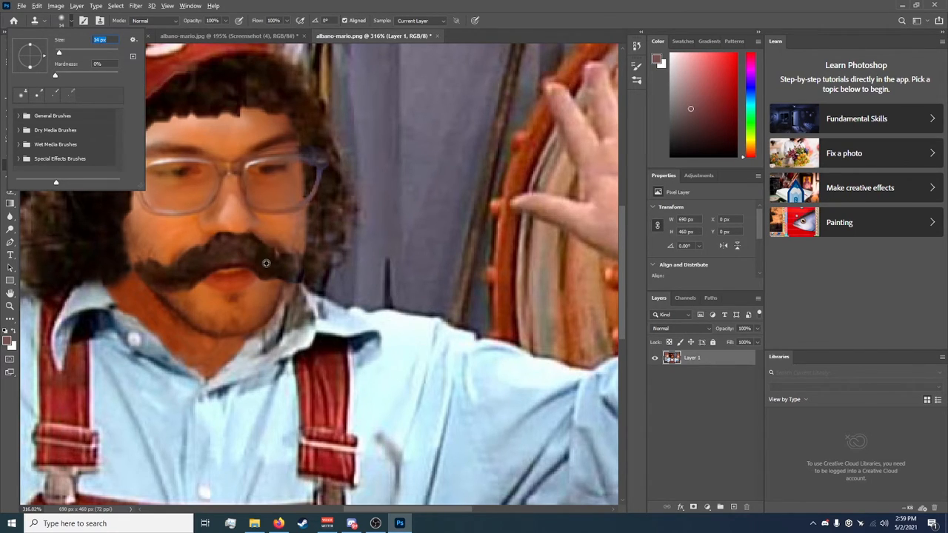
pyautogui.click(262, 257)
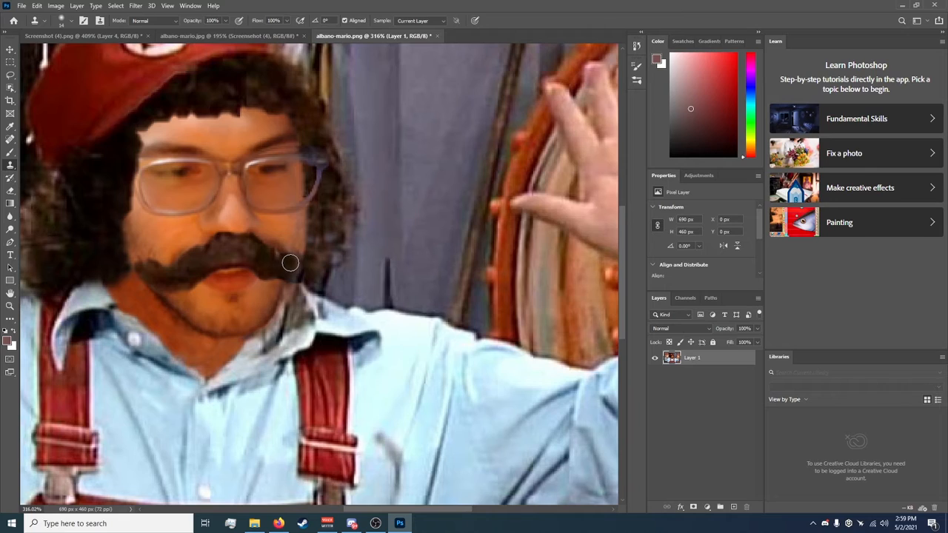
pyautogui.keyDown('alt'); pyautogui.click(242, 255); pyautogui.keyUp('alt')
pyautogui.click(288, 269)
pyautogui.keyDown('alt'); pyautogui.click(229, 250); pyautogui.keyUp('alt')
pyautogui.click(295, 260)
pyautogui.click(287, 244)
pyautogui.keyDown('alt'); pyautogui.click(264, 255); pyautogui.keyUp('alt')
pyautogui.click(294, 267)
pyautogui.keyDown('alt'); pyautogui.click(261, 257); pyautogui.keyUp('alt')
pyautogui.click(287, 268)
pyautogui.click(294, 261)
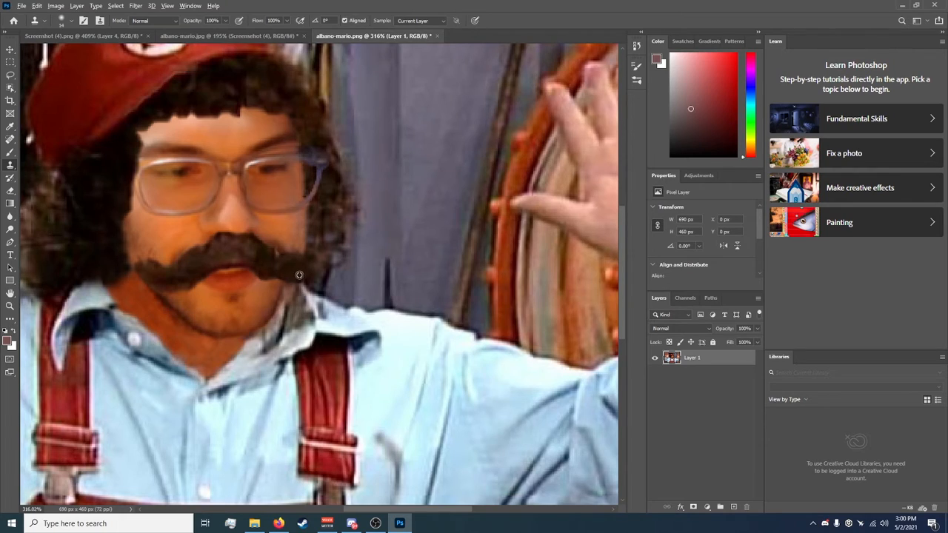
pyautogui.click(308, 272)
pyautogui.keyDown('alt'); pyautogui.click(224, 250); pyautogui.keyUp('alt')
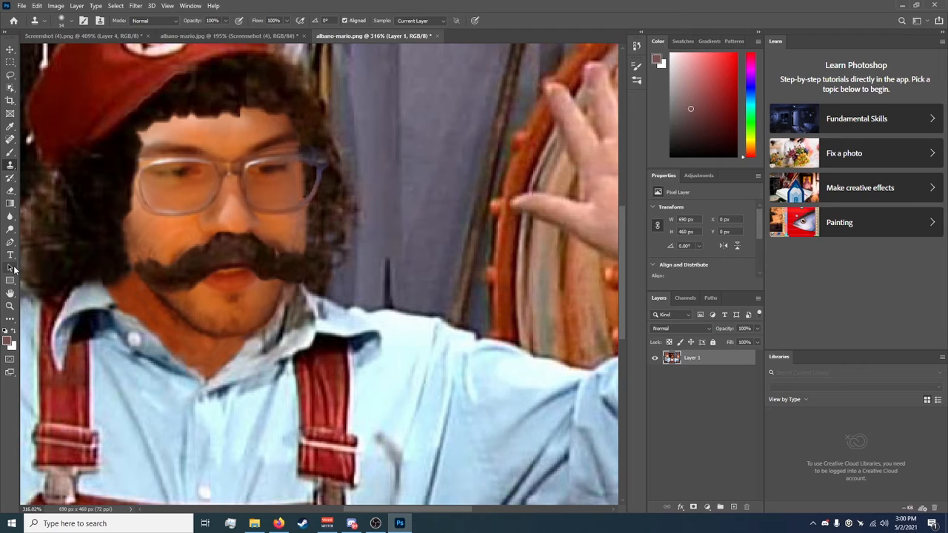
# Step: Fill the notch in the fringe and clean up the edge between the jaw and shirt collar with the Clone Stamp
pyautogui.click(10, 306)
pyautogui.moveTo(503, 316); pyautogui.dragTo(454, 313)
pyautogui.moveTo(312, 216); pyautogui.dragTo(343, 211)
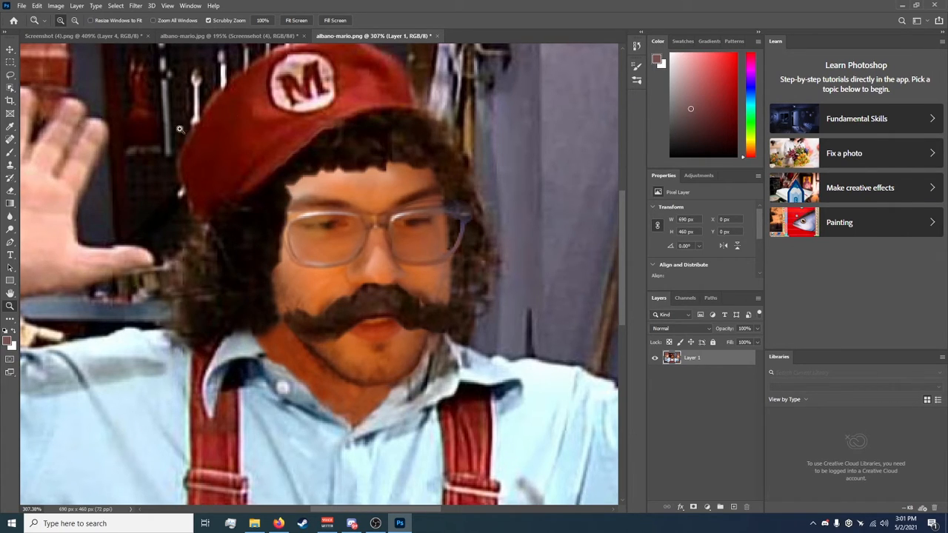
pyautogui.click(10, 165)
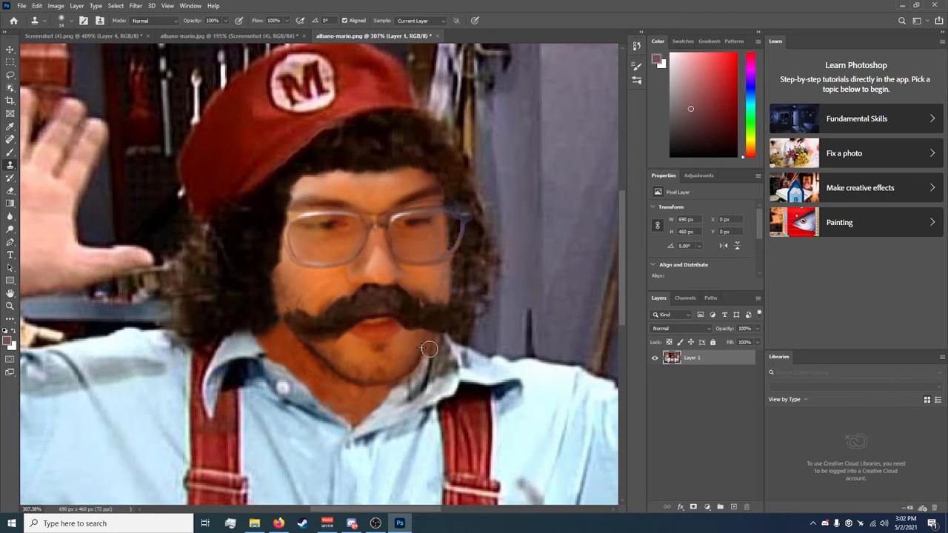
pyautogui.moveTo(429, 349); pyautogui.dragTo(424, 362)
pyautogui.keyDown('alt'); pyautogui.click(411, 365); pyautogui.keyUp('alt')
# Step: Export the retouched image as albano-mqweario.png
pyautogui.click(11, 306)
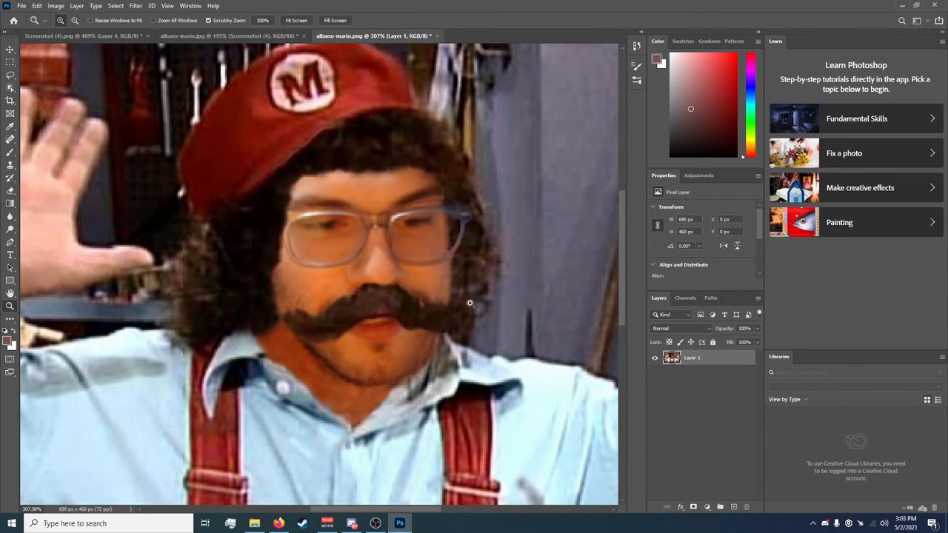
pyautogui.moveTo(561, 299); pyautogui.dragTo(531, 308)
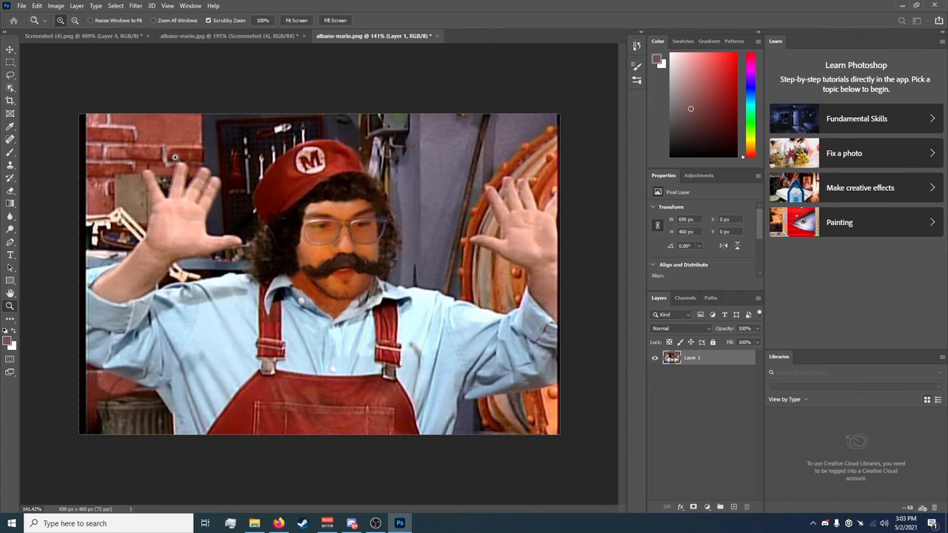
pyautogui.hotkey('ctrl', 'alt', 'shift', 'w')
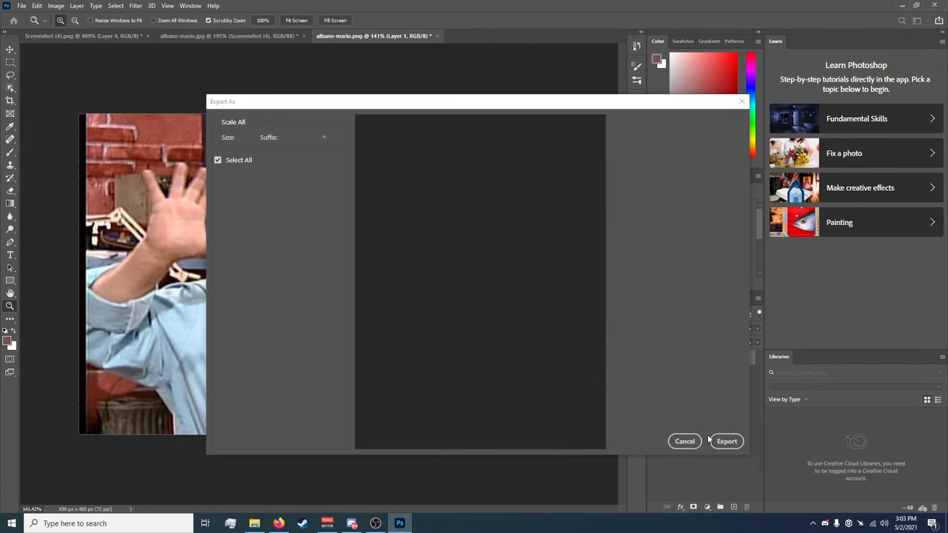
pyautogui.click(689, 442)
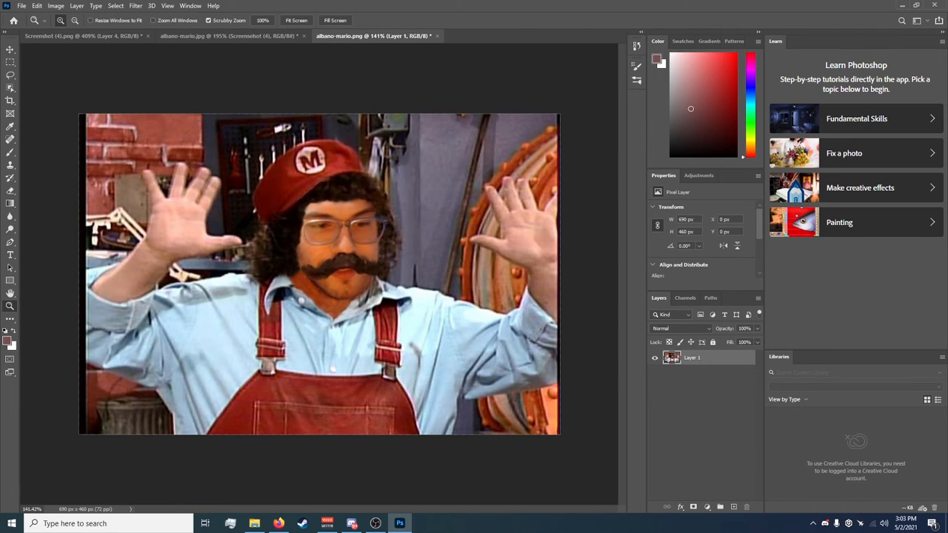
# Step: Close Photoshop and view the exported albano-mqweario.png in the Photos app
pyautogui.click(939, 5)
pyautogui.click(470, 192)
pyautogui.moveTo(476, 22); pyautogui.dragTo(524, 38)
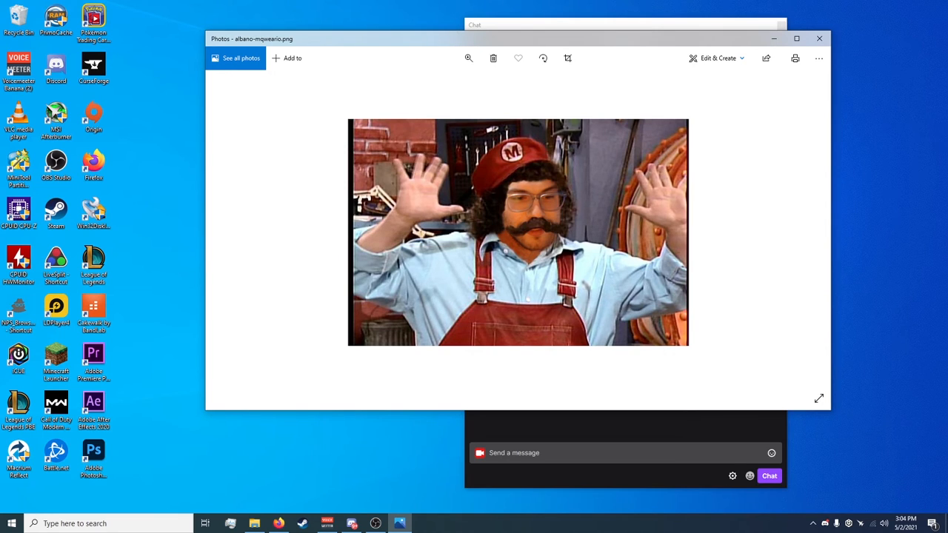
pyautogui.click(719, 275)
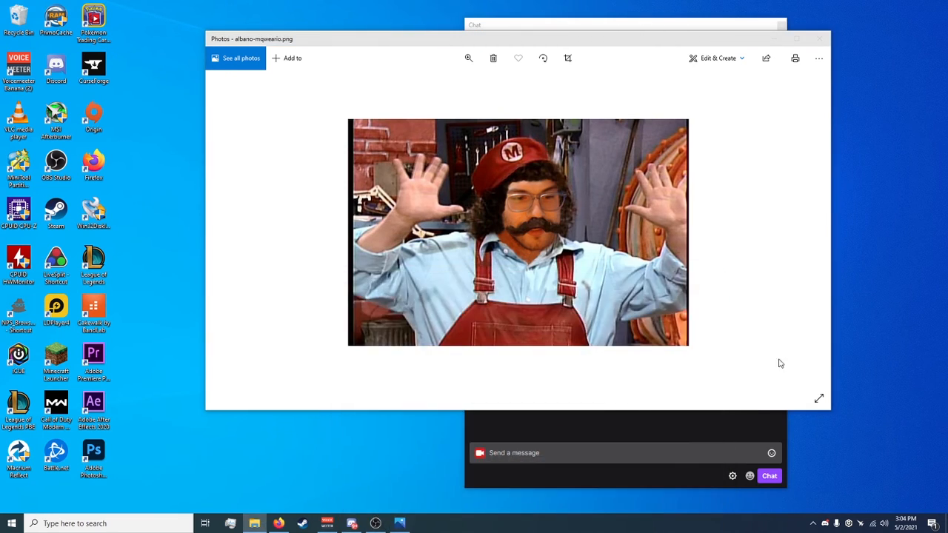